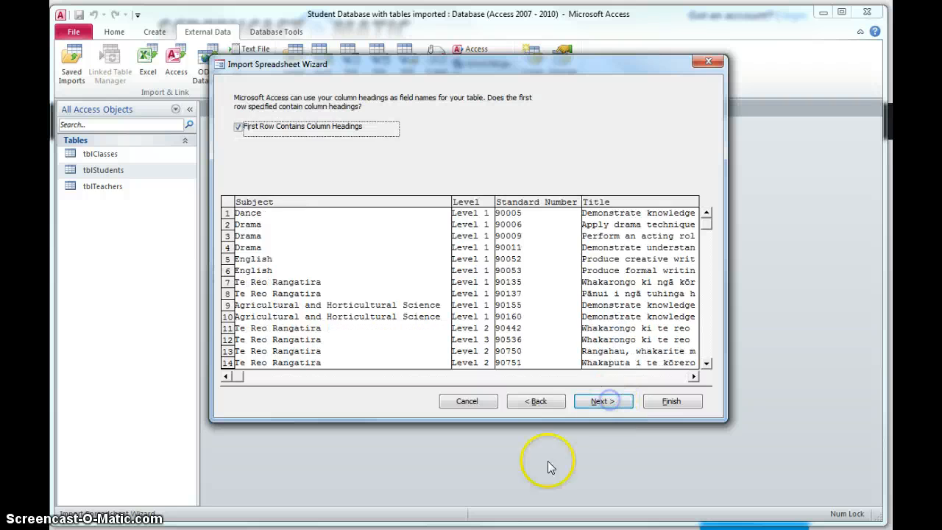
Step: Keep the first row as column headings and accept the default field options for the spreadsheet import
click(239, 127)
click(239, 128)
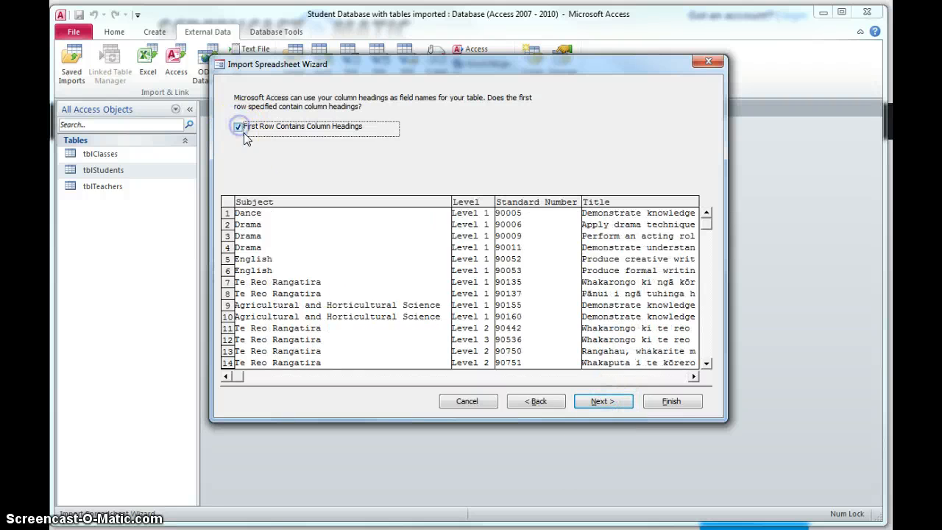
click(599, 401)
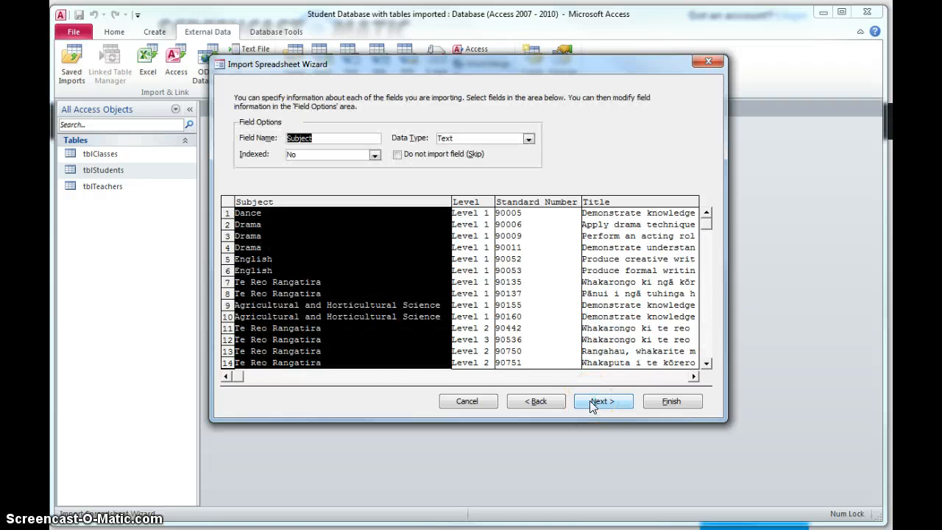
click(600, 401)
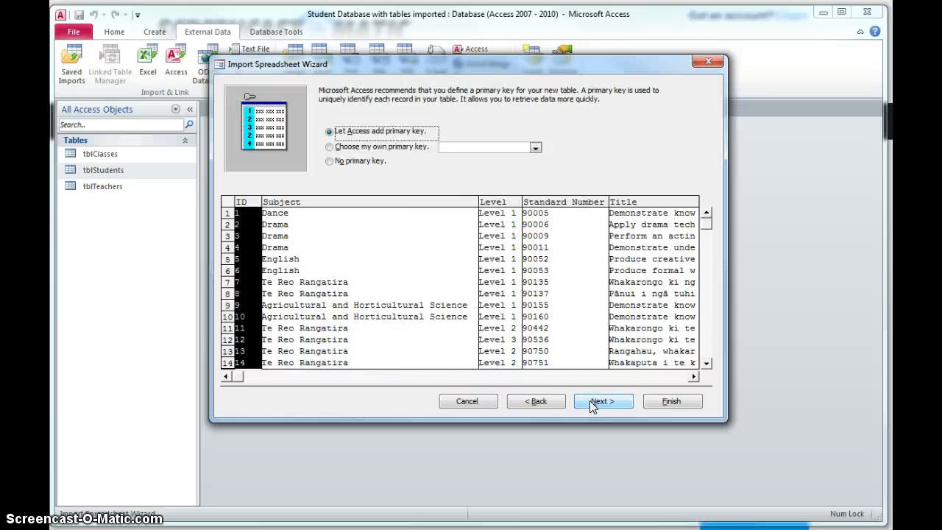
Step: Choose the Standard Number field as the primary key of the imported table
click(375, 147)
click(539, 147)
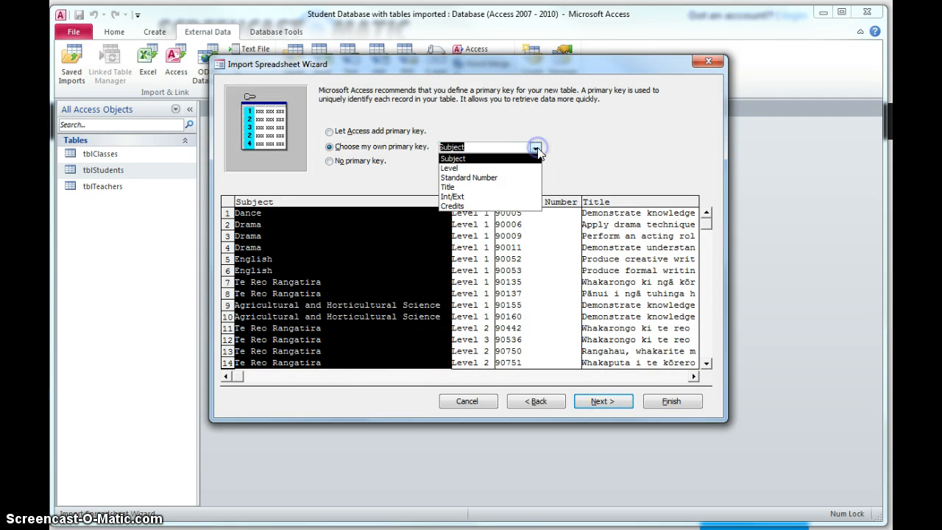
click(492, 174)
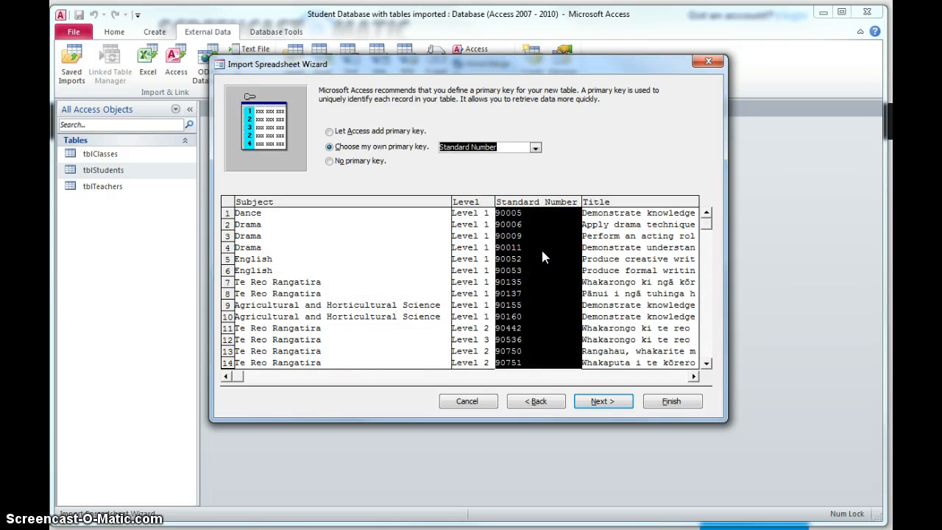
Step: Import the spreadsheet into a table named tblStandards and close the wizard without saving the import steps
click(602, 401)
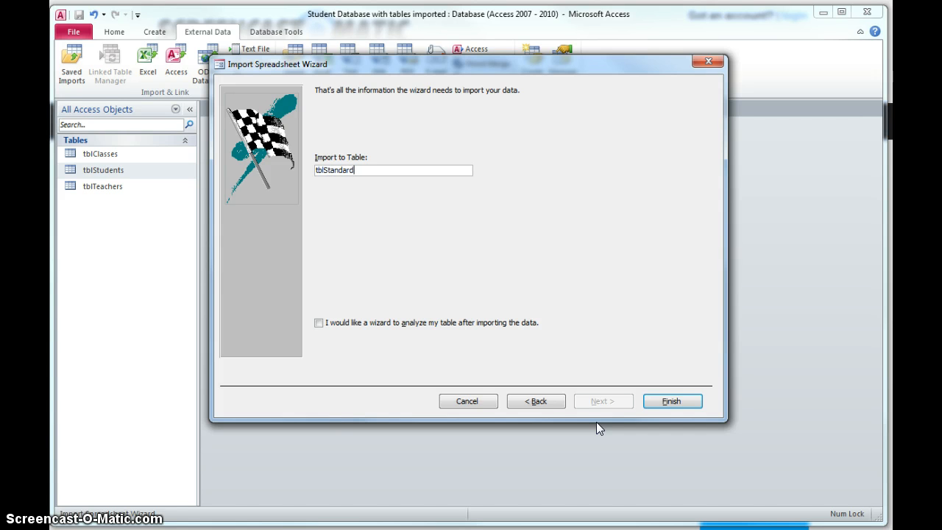
click(675, 401)
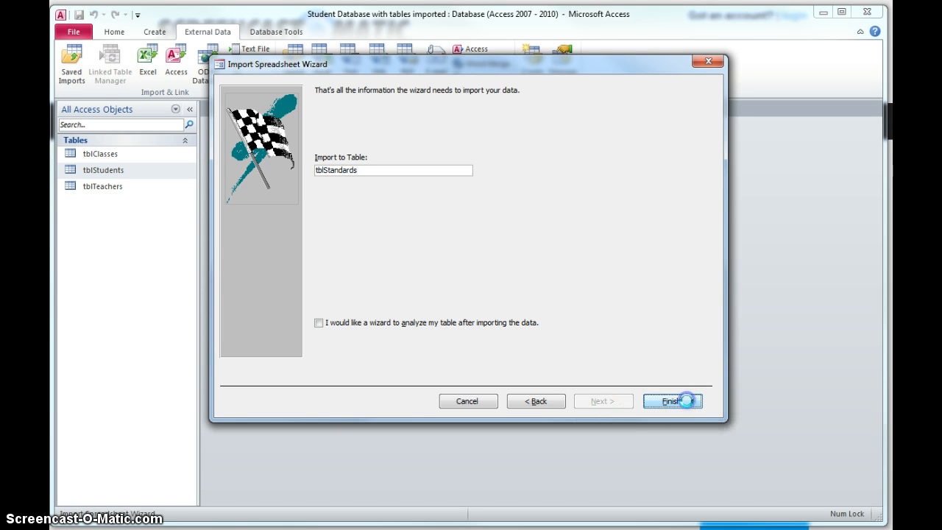
click(676, 437)
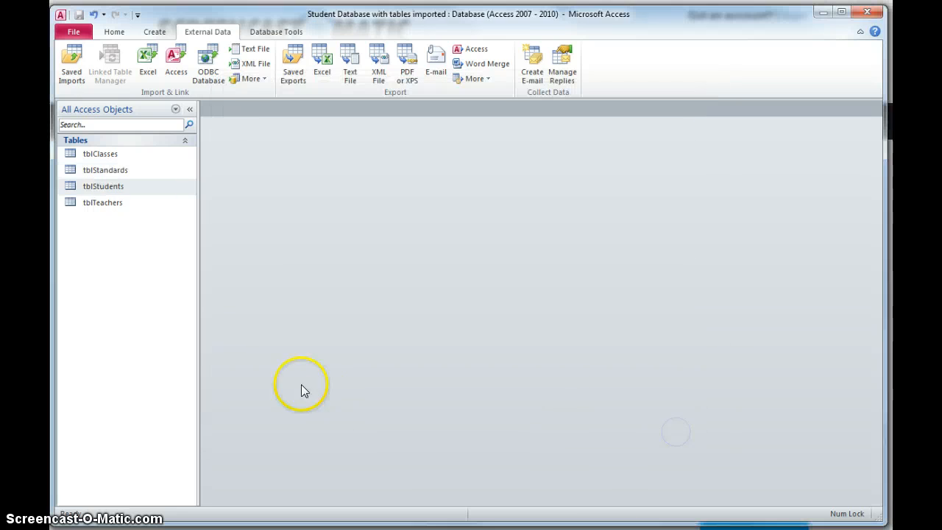
Step: Open tblStandards in design view and move the Standard Number field to the first row of the field list
double_click(106, 170)
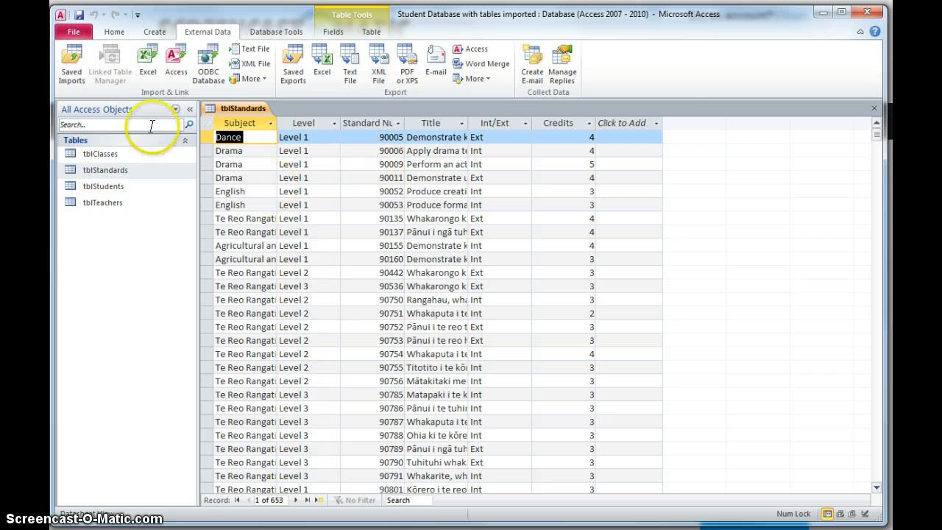
click(105, 32)
click(70, 60)
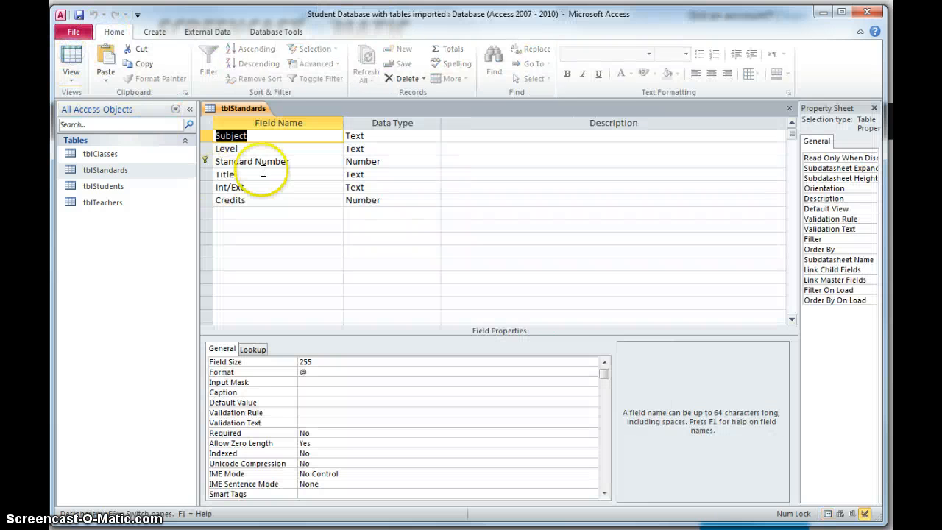
click(205, 162)
drag(207, 165, 203, 137)
Step: Rename the Standard Number primary key field in tblStandards to Standard ID
click(276, 139)
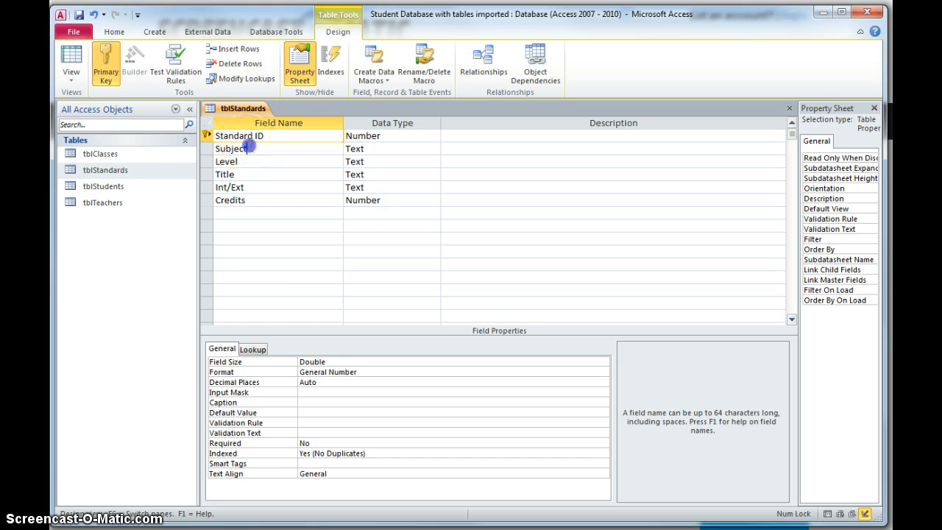
click(250, 148)
click(271, 135)
click(288, 137)
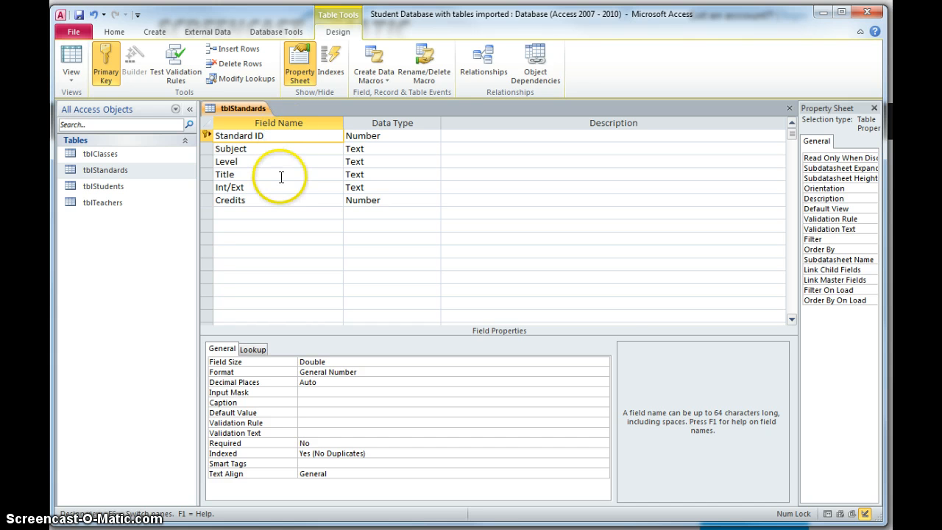
Step: Save and close the tblStandards design, and check the field order in its datasheet
click(789, 108)
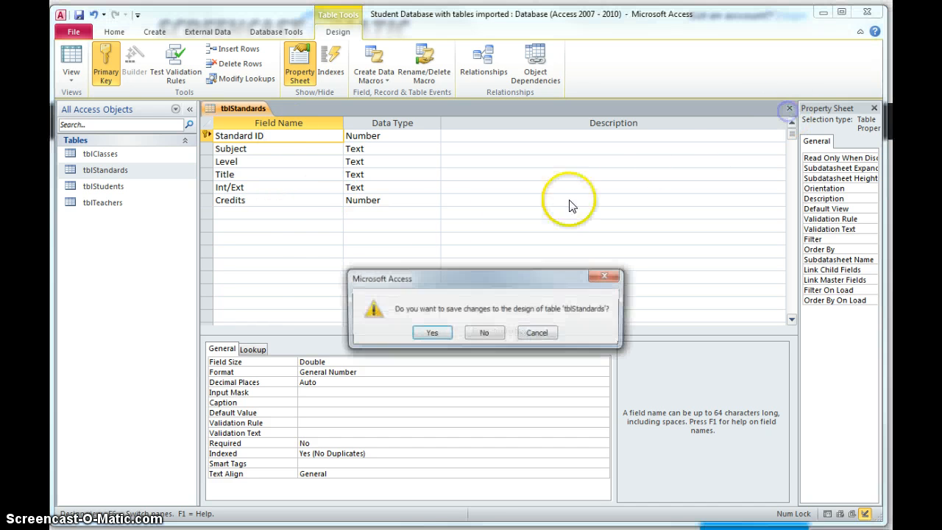
click(440, 334)
double_click(118, 170)
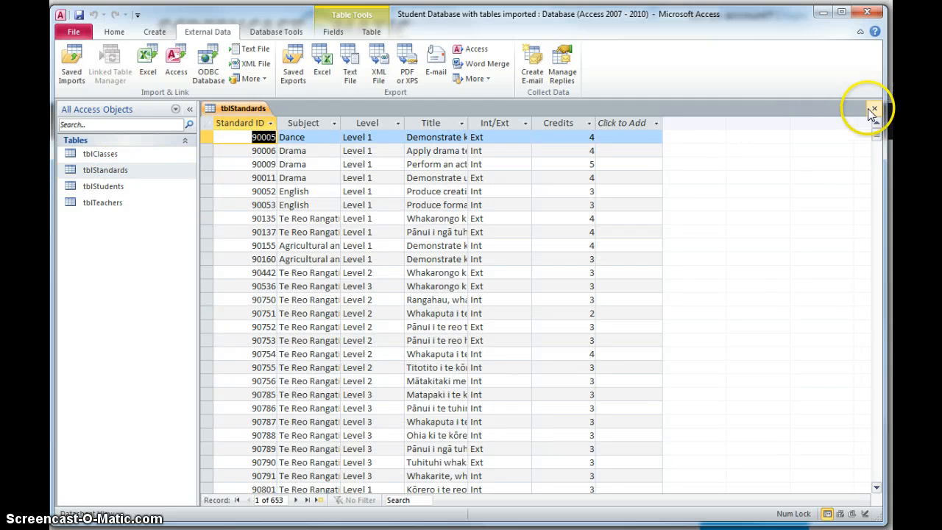
click(874, 108)
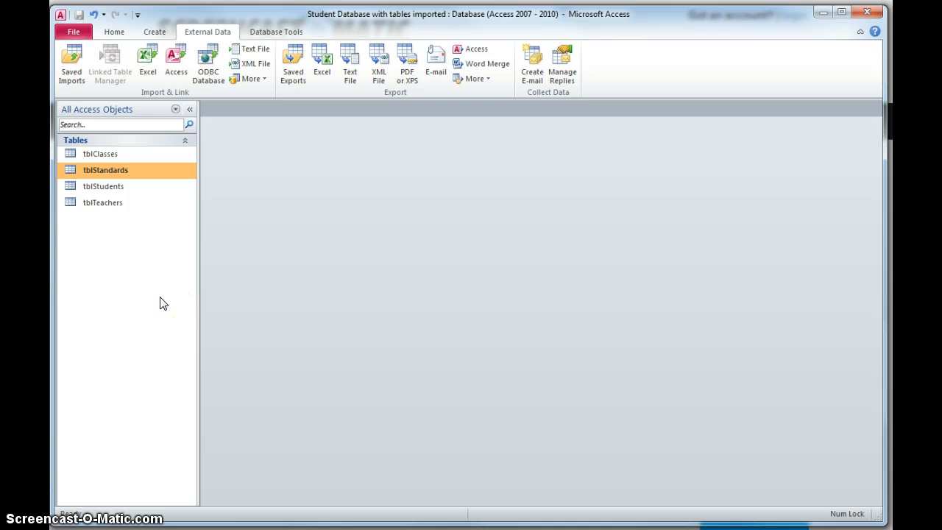
Step: Create a new table, save it as tblAssessments and show it in design view
click(154, 31)
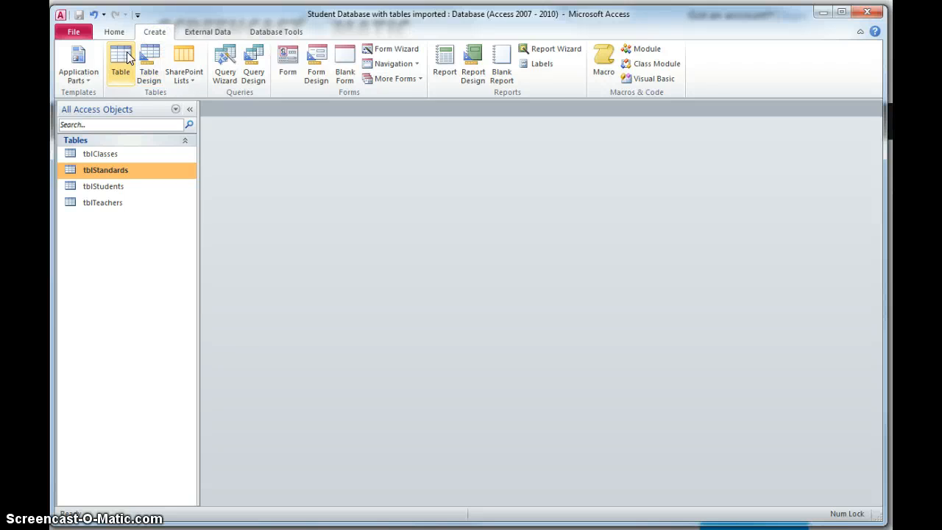
click(127, 59)
click(79, 14)
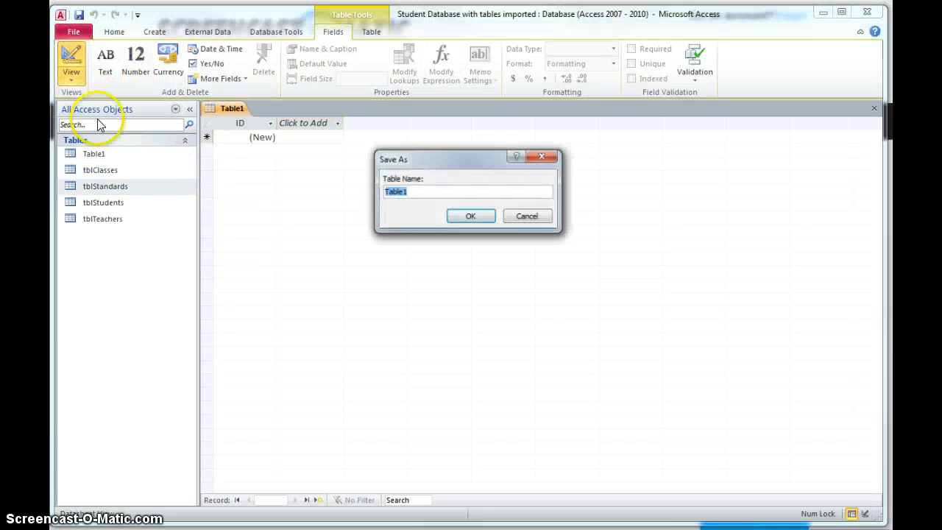
text(tbl)
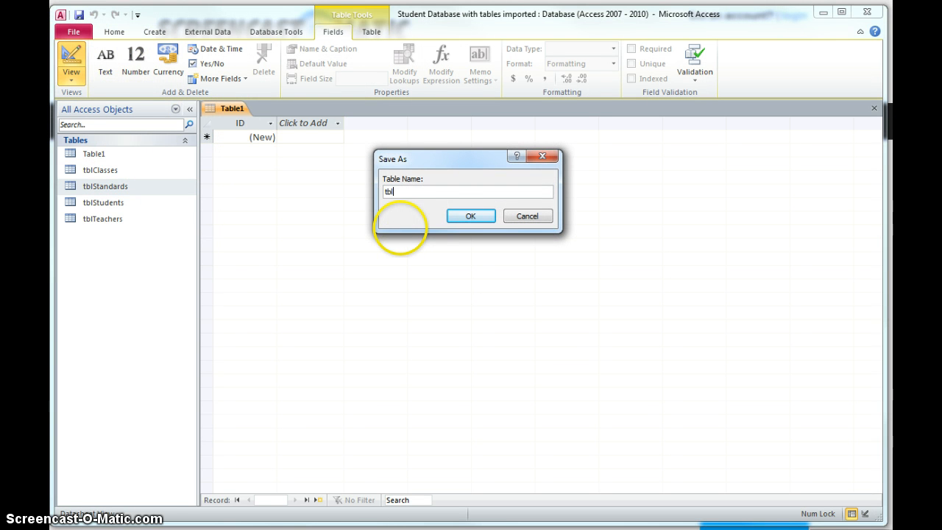
text(Assessments)
click(461, 217)
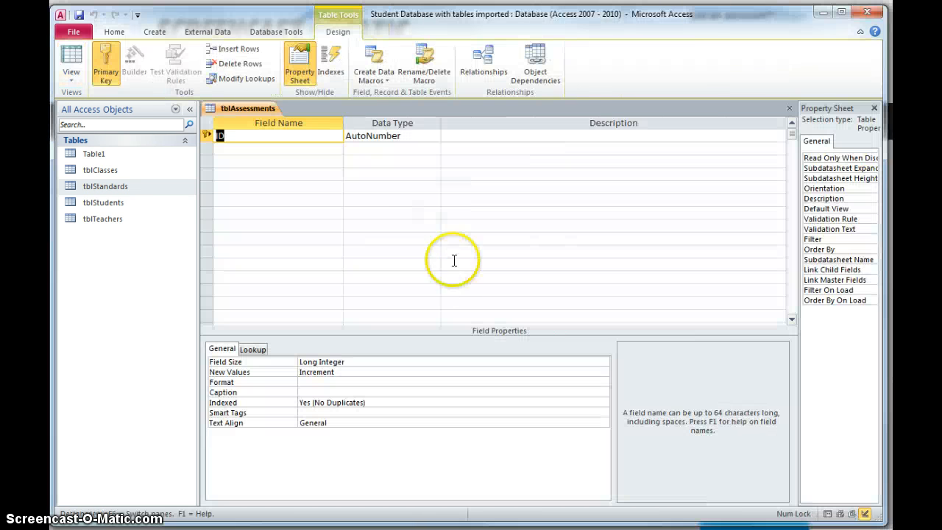
Step: Name the tblAssessments fields Assessment ID, Student ID, Standard ID, Date Sat and Grade
click(266, 148)
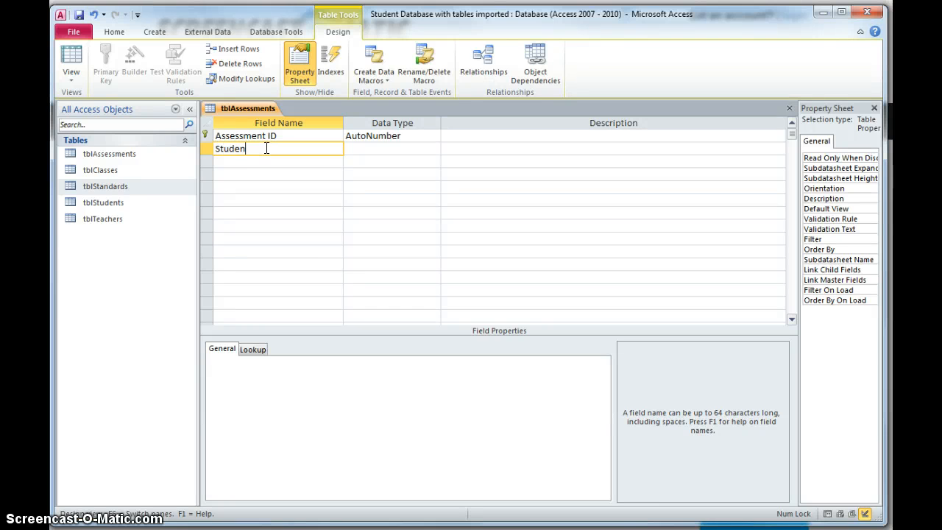
key(Down)
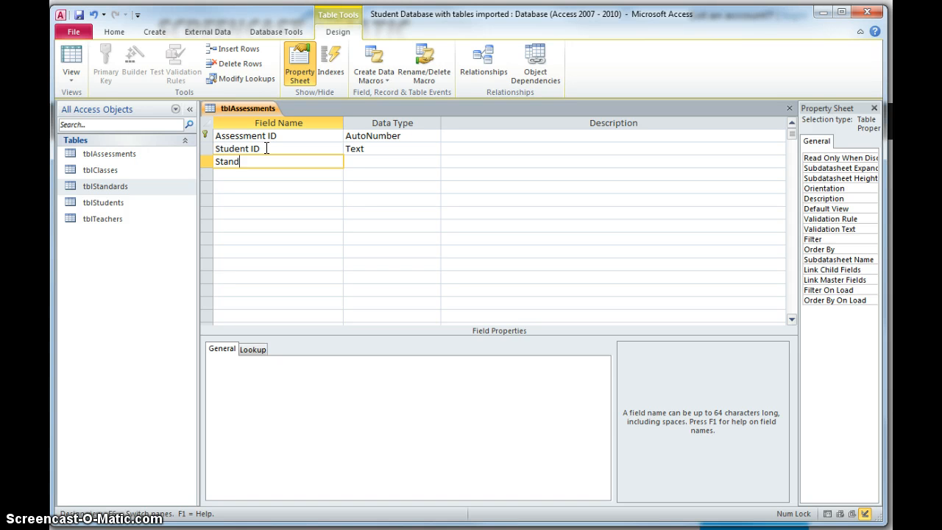
key(Down)
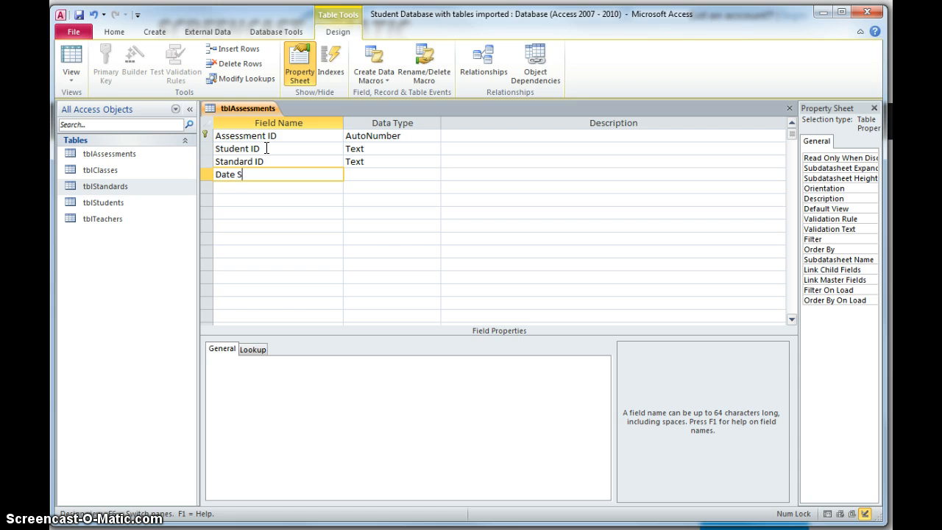
key(Down)
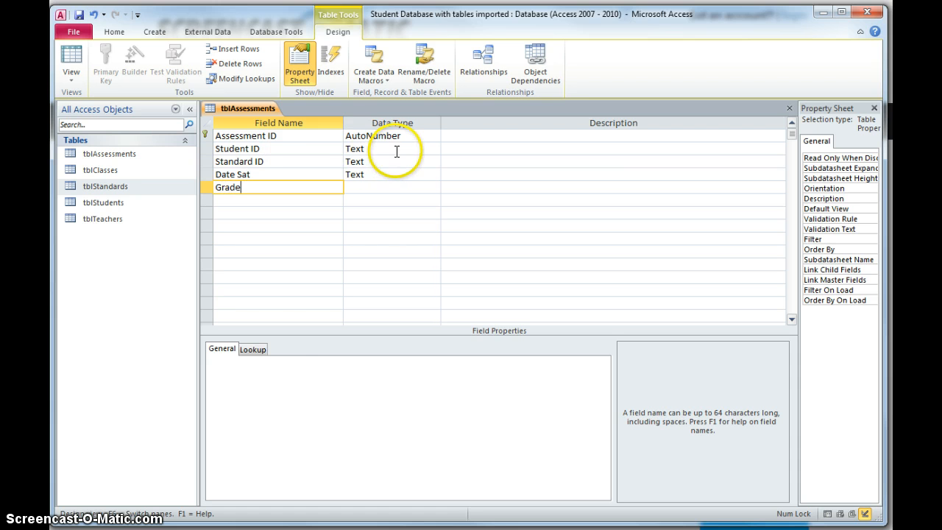
Step: Set the data type of the Student ID and Standard ID fields to Number, leaving Grade as Text
click(431, 151)
click(433, 149)
click(404, 188)
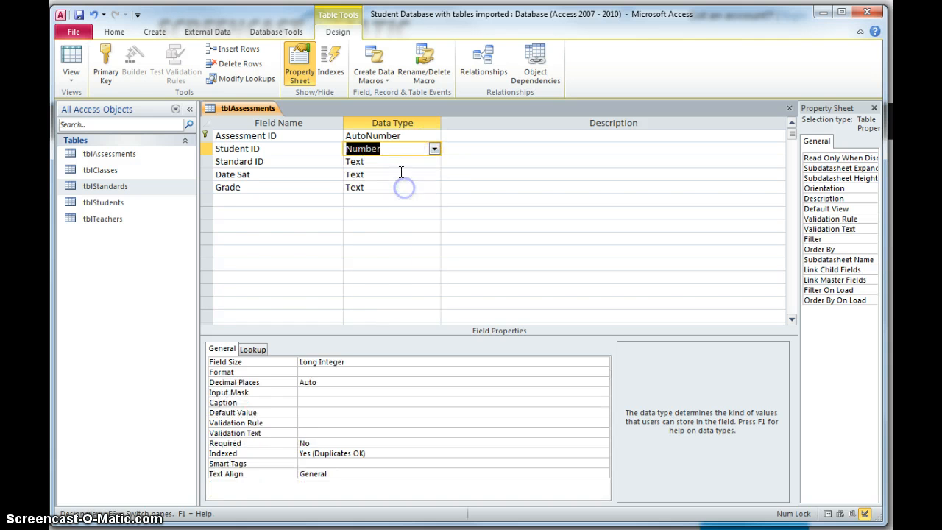
click(398, 164)
click(435, 163)
click(392, 197)
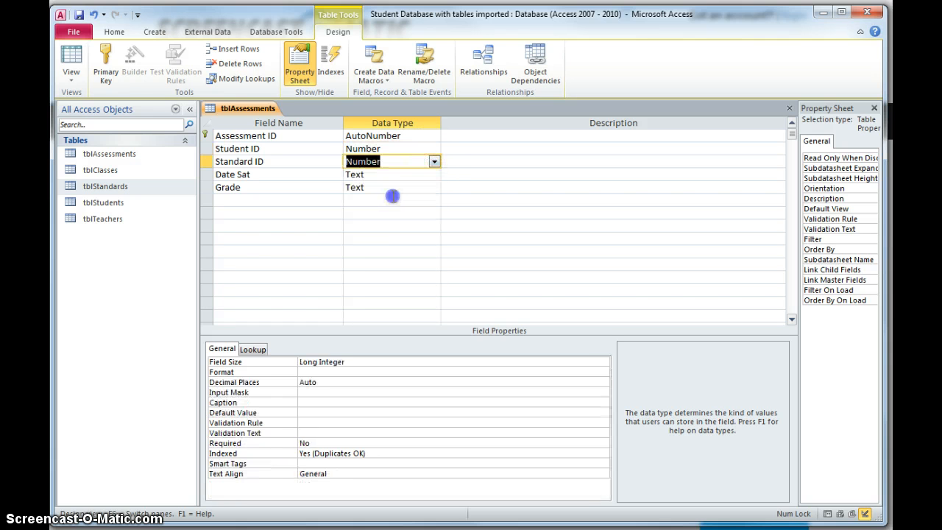
click(413, 185)
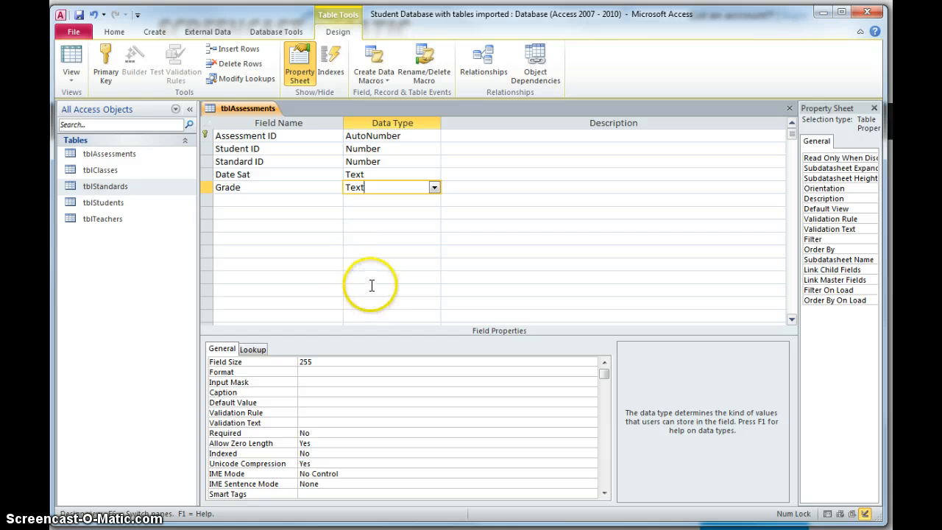
Step: Save tblAssessments, review its Student ID and Standard ID columns in datasheet view, and close the table
click(71, 58)
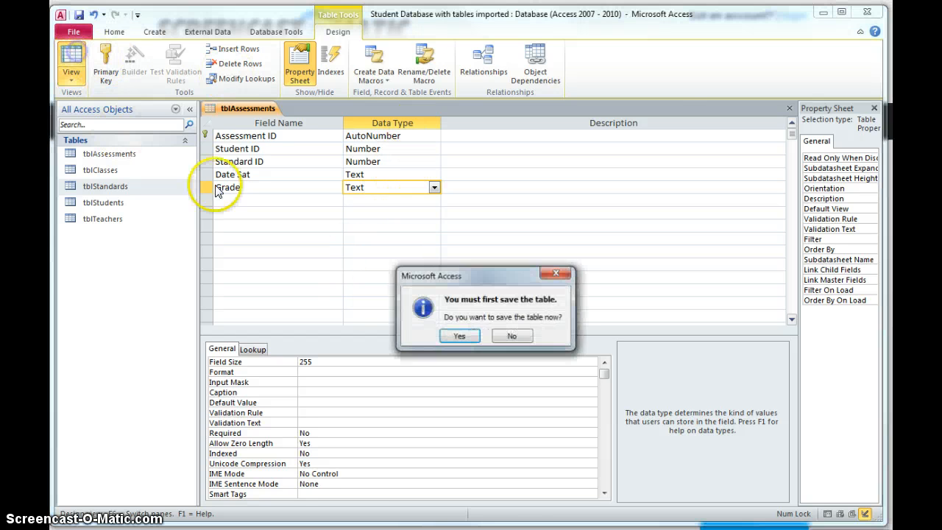
click(456, 337)
click(317, 136)
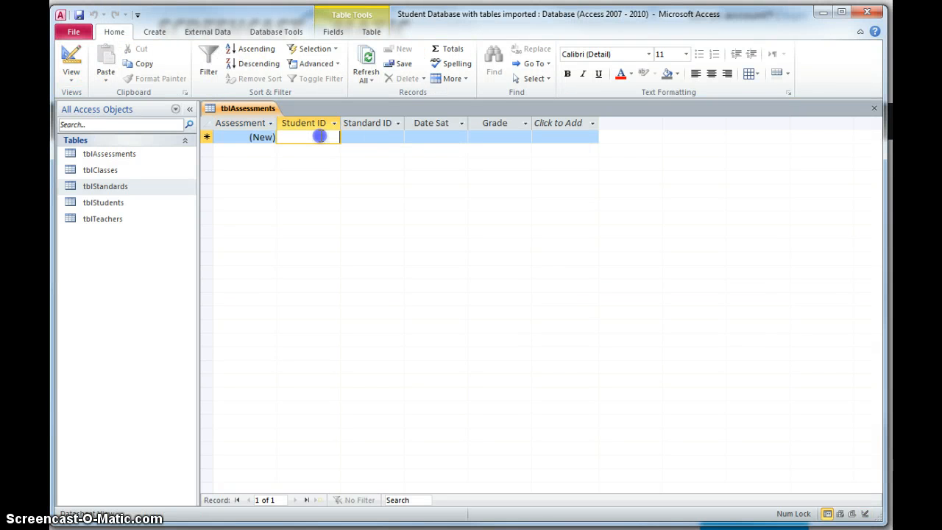
click(354, 137)
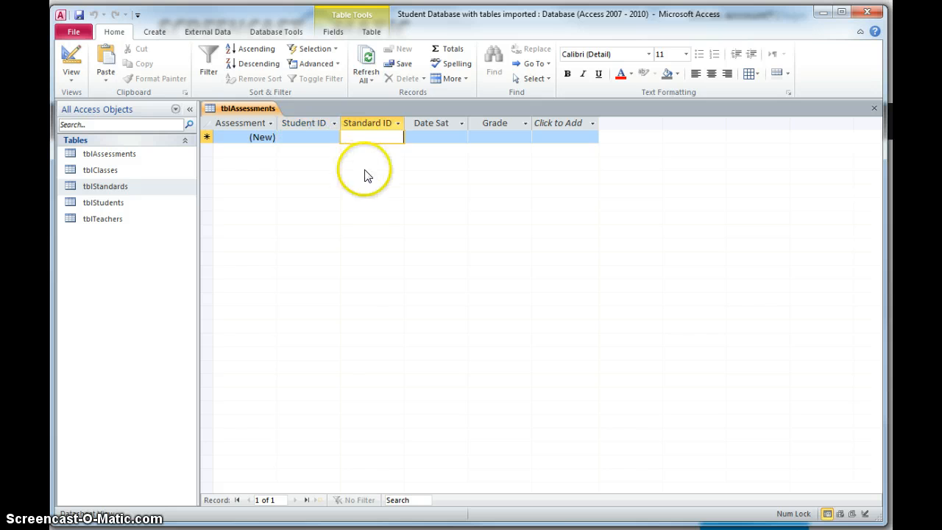
click(304, 137)
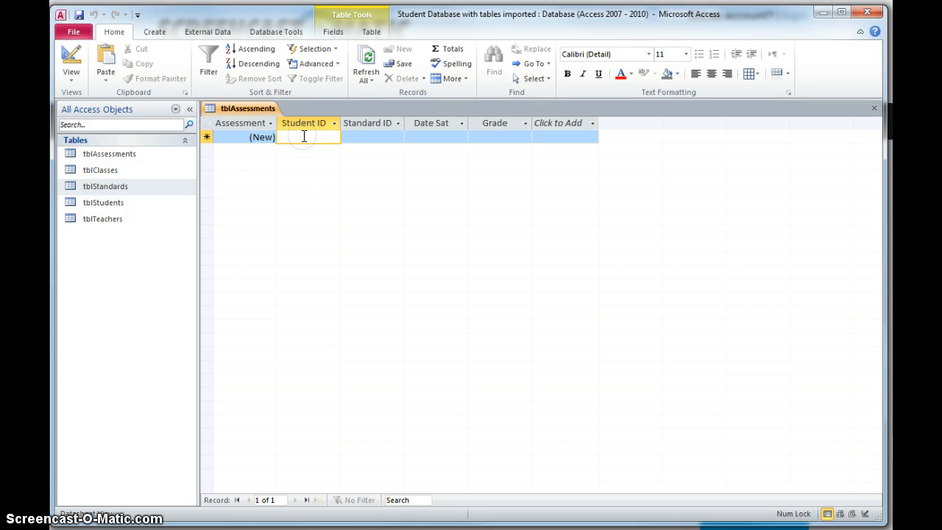
click(346, 139)
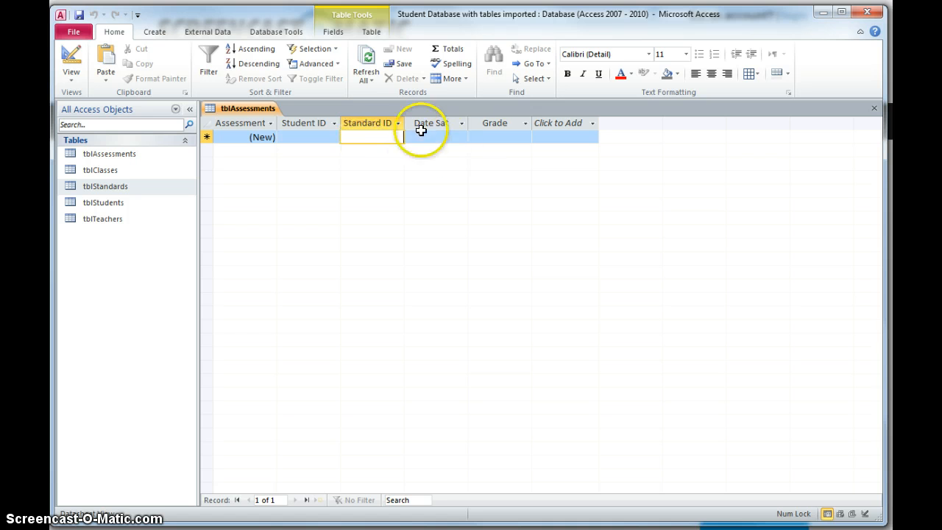
click(874, 109)
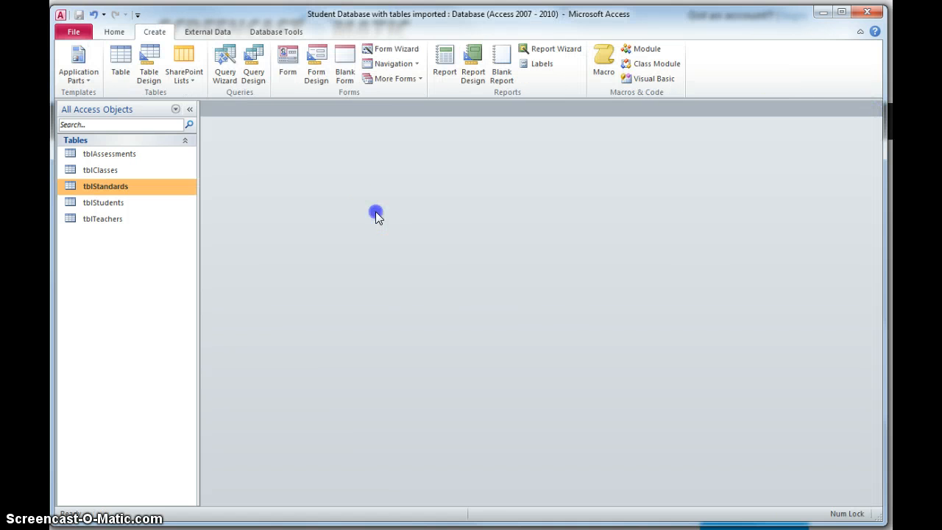
Step: Add tblStandards and tblAssessments to the relationships layout and place both below the existing tables
click(276, 32)
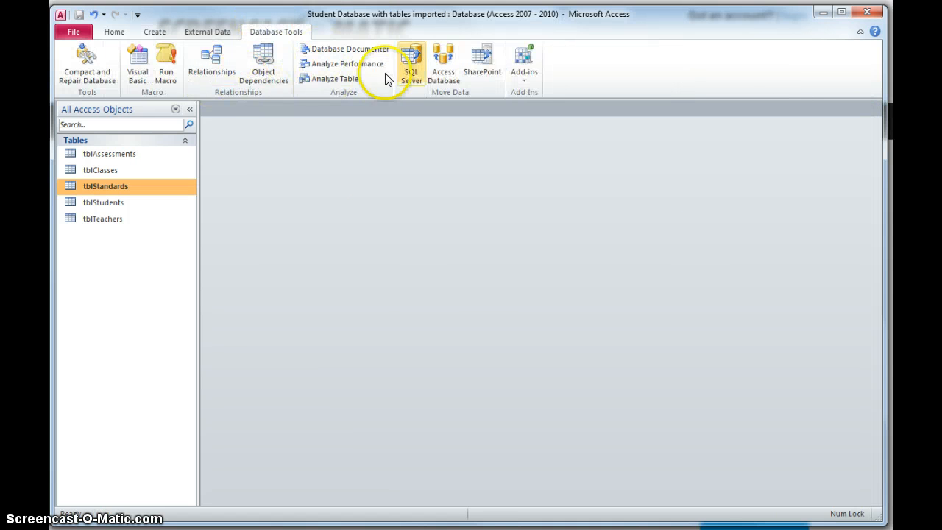
click(212, 59)
click(216, 63)
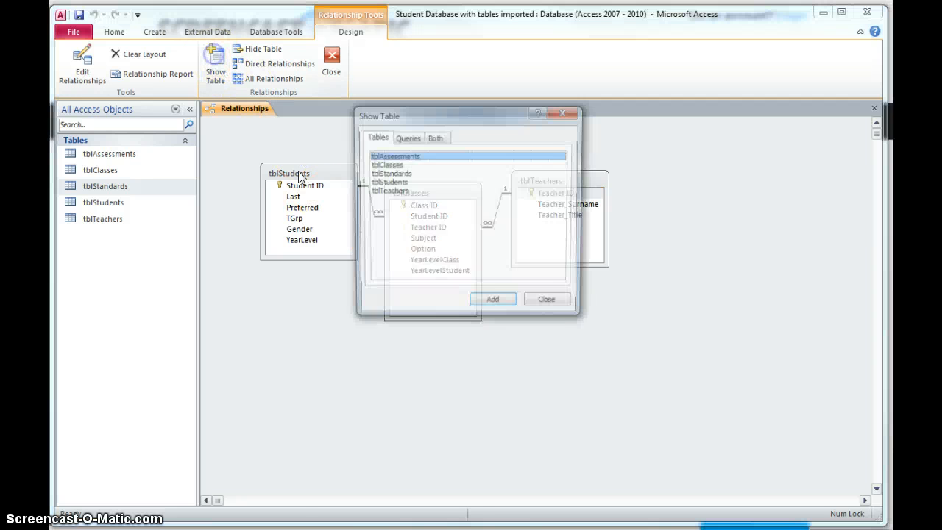
double_click(397, 174)
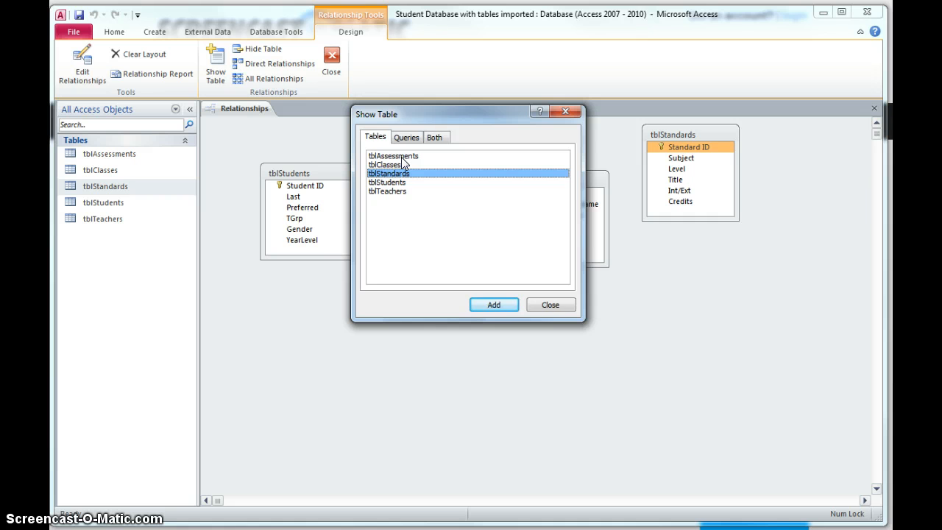
double_click(401, 157)
click(530, 306)
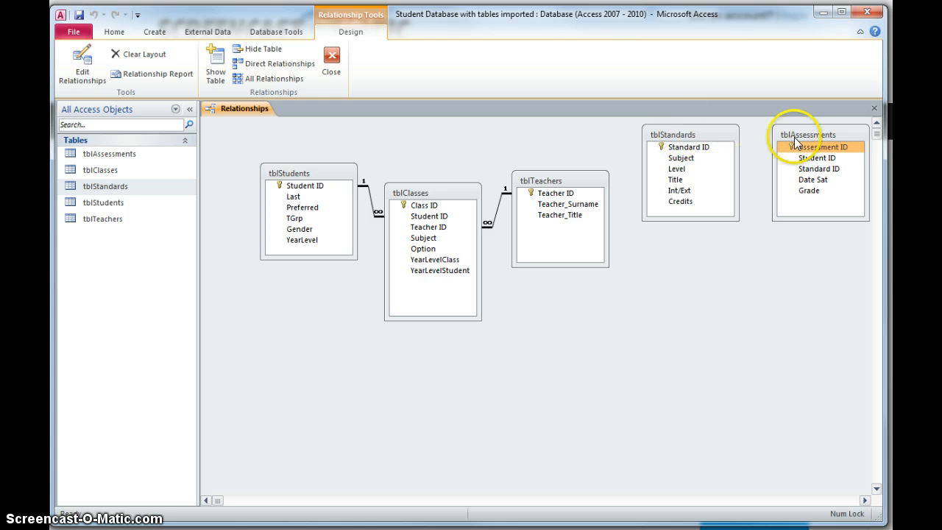
drag(801, 140, 367, 357)
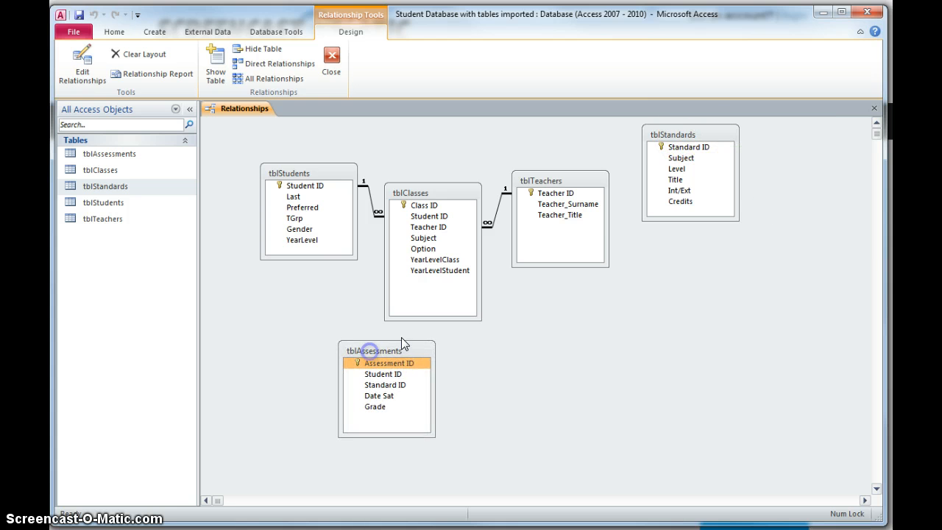
drag(694, 135, 557, 381)
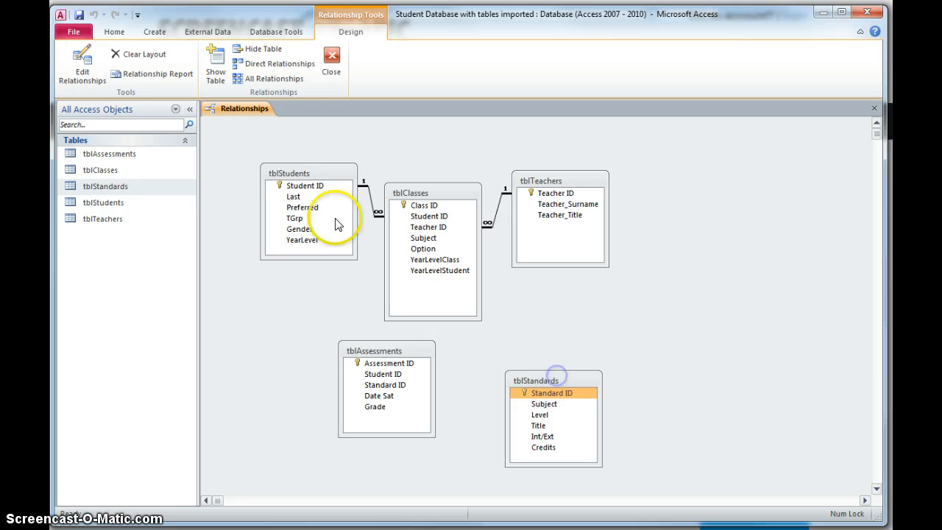
Step: Relate Student ID in tblStudents to Student ID in tblAssessments, enforcing referential integrity and cascading updates to related fields
drag(309, 189, 374, 376)
click(402, 224)
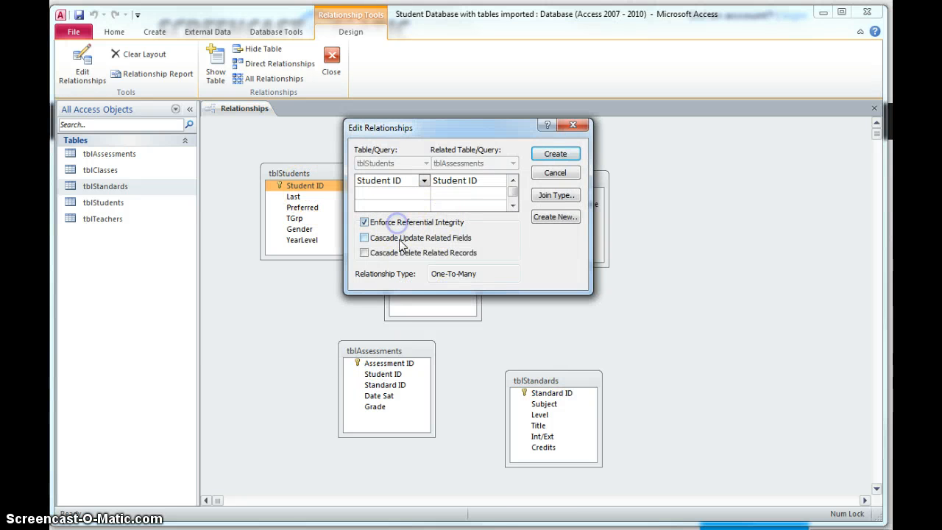
click(403, 236)
click(556, 153)
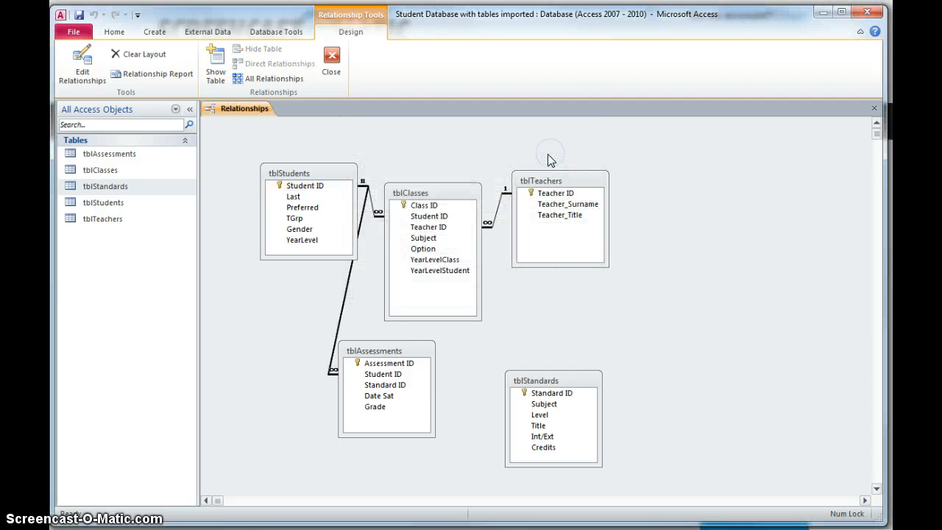
Step: Spread out tblAssessments, tblTeachers, tblClasses and tblStudents in the layout so the relationship lines are clearly separated
drag(385, 368, 273, 363)
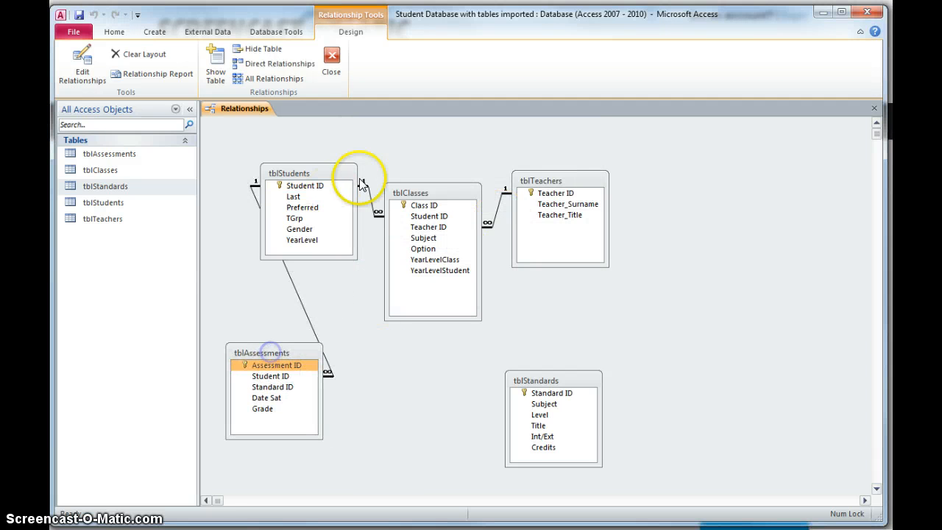
drag(536, 181, 668, 170)
drag(420, 190, 522, 188)
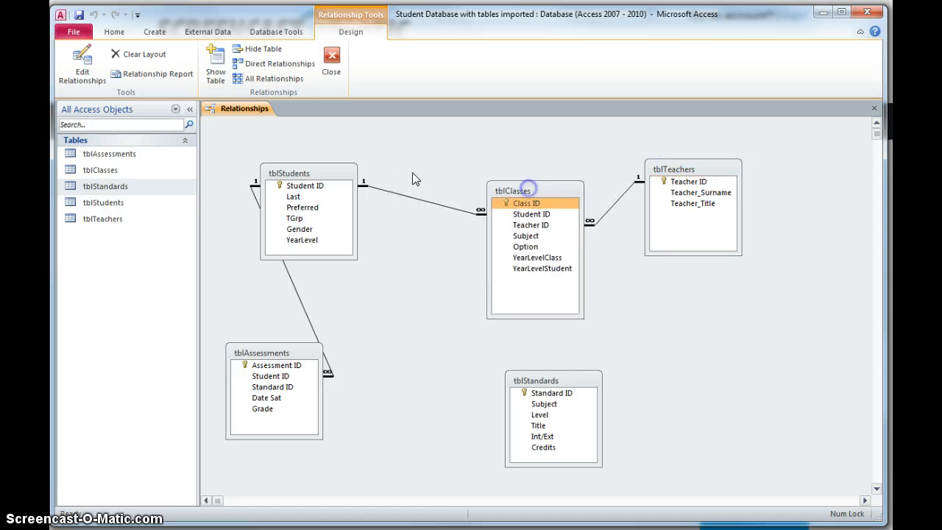
click(316, 175)
drag(315, 175, 399, 176)
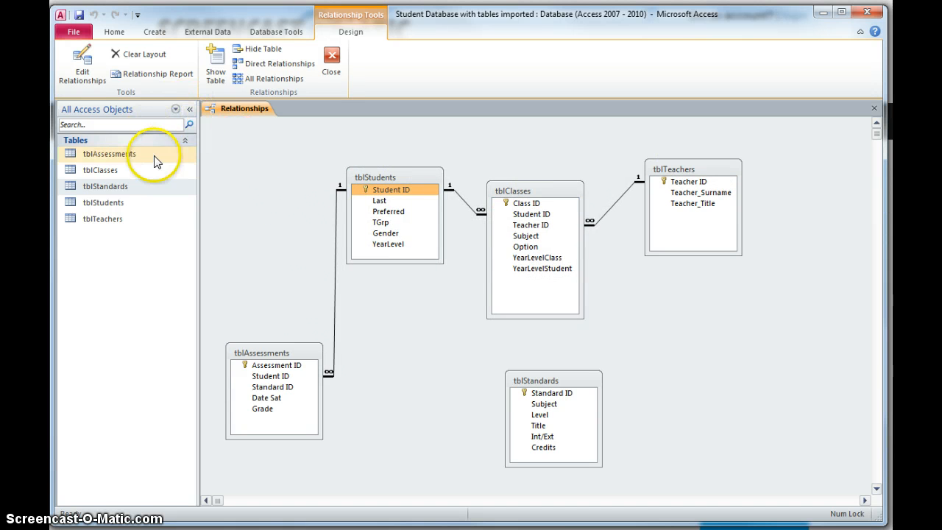
Step: Compare the Student ID data type and field size in the designs of tblStudents and tblAssessments, and close both tables
double_click(116, 204)
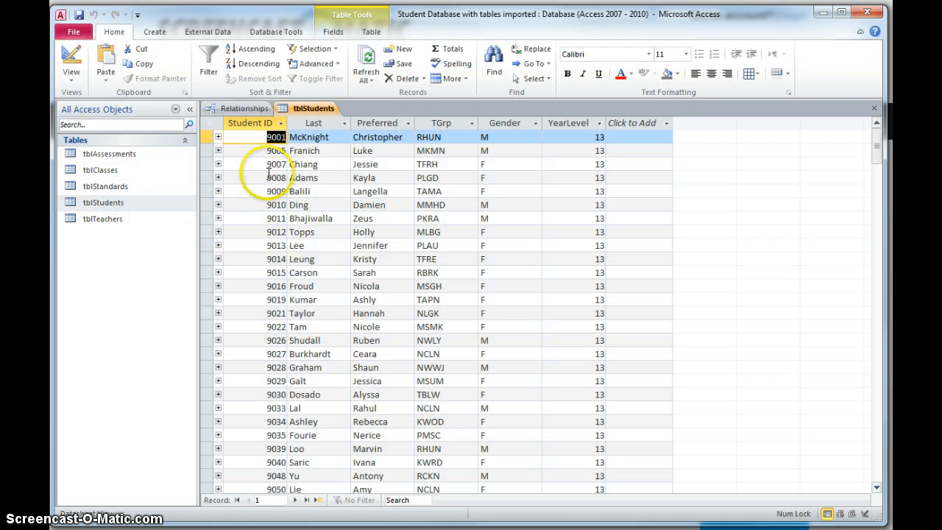
click(71, 65)
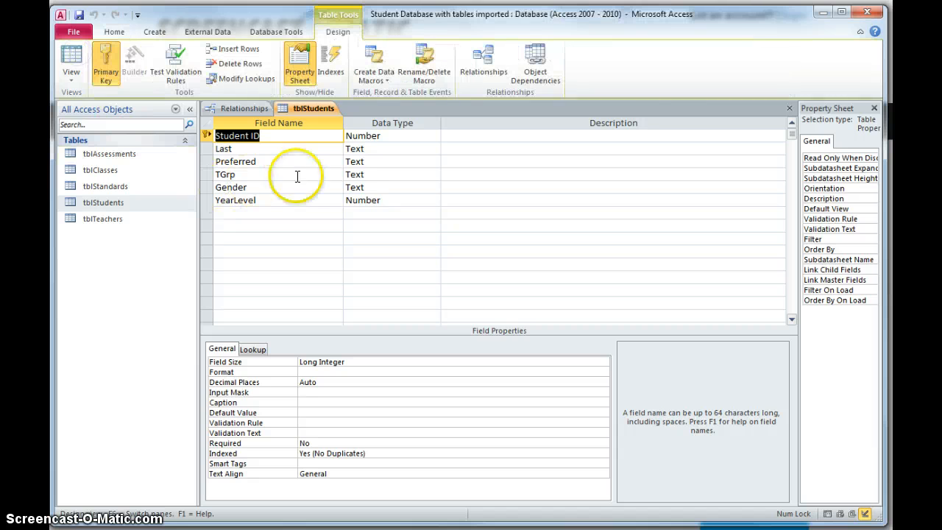
click(375, 138)
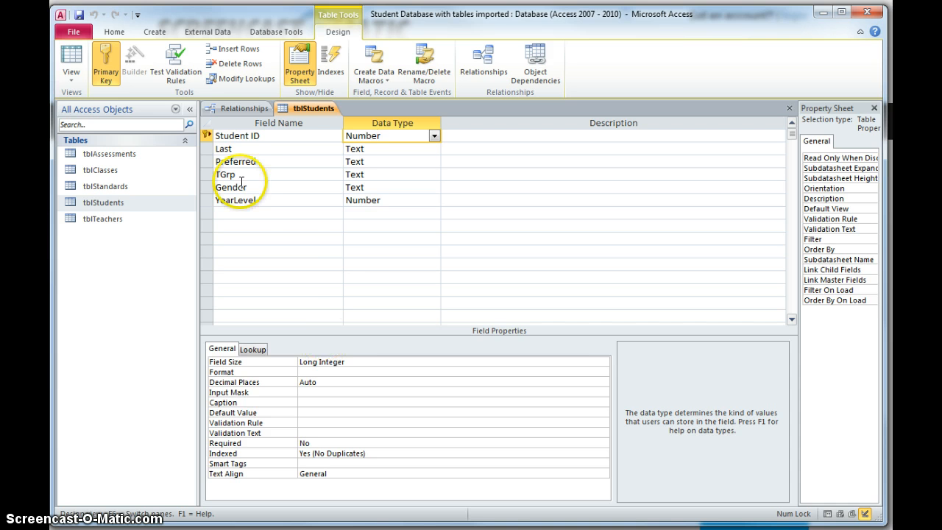
double_click(120, 160)
click(80, 50)
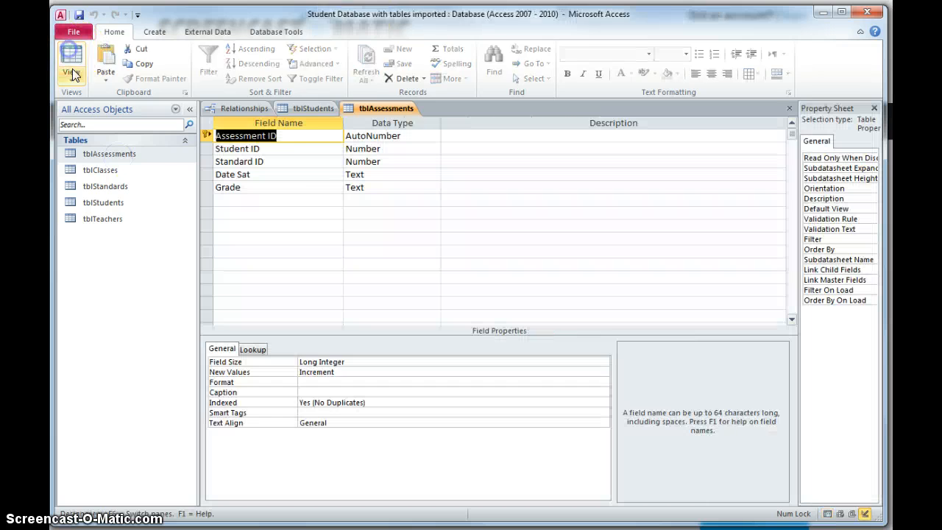
click(269, 149)
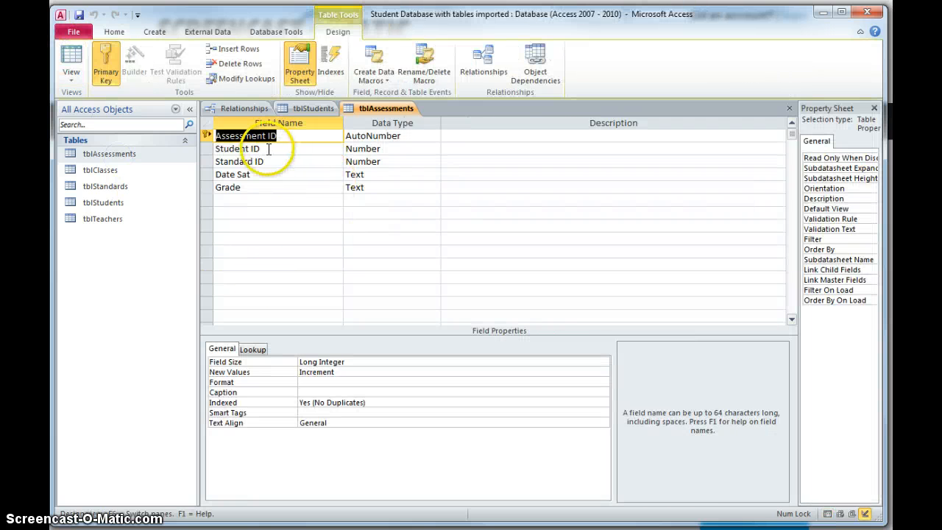
click(321, 361)
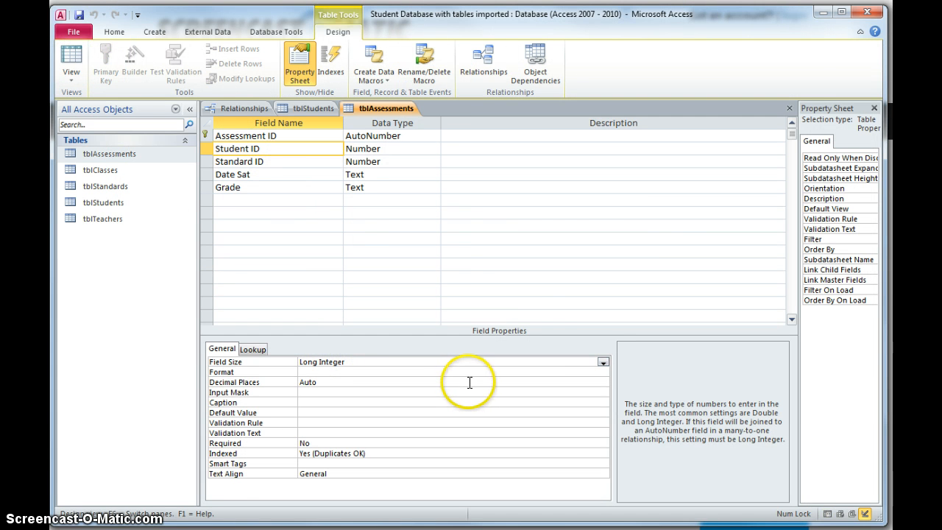
click(789, 109)
click(785, 109)
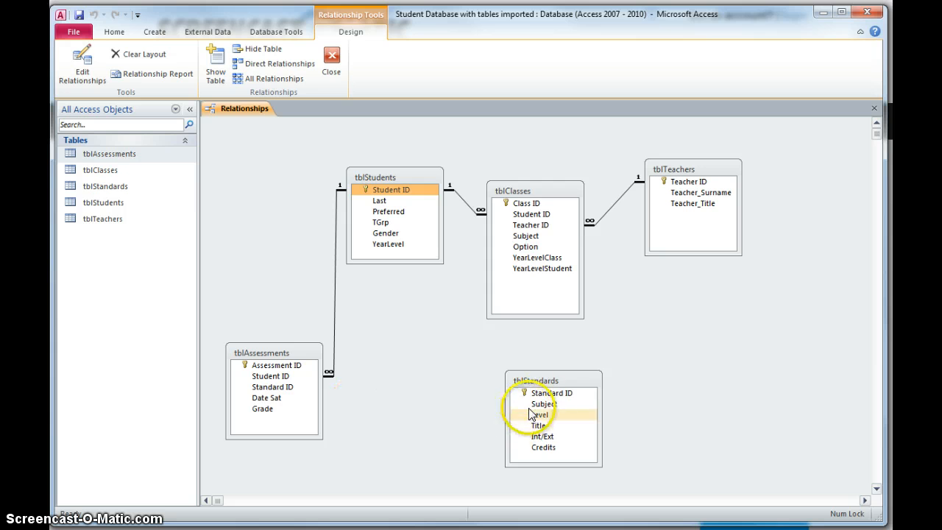
Step: Try to relate Standard ID in tblStandards to Standard ID in tblAssessments with referential integrity, cascade update and cascade delete
click(547, 395)
drag(546, 399, 292, 390)
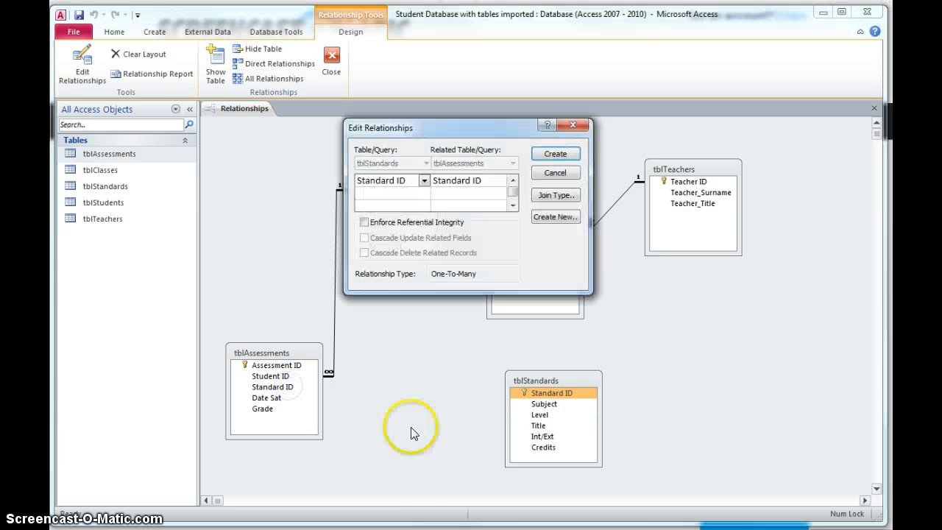
click(419, 222)
click(416, 237)
click(423, 252)
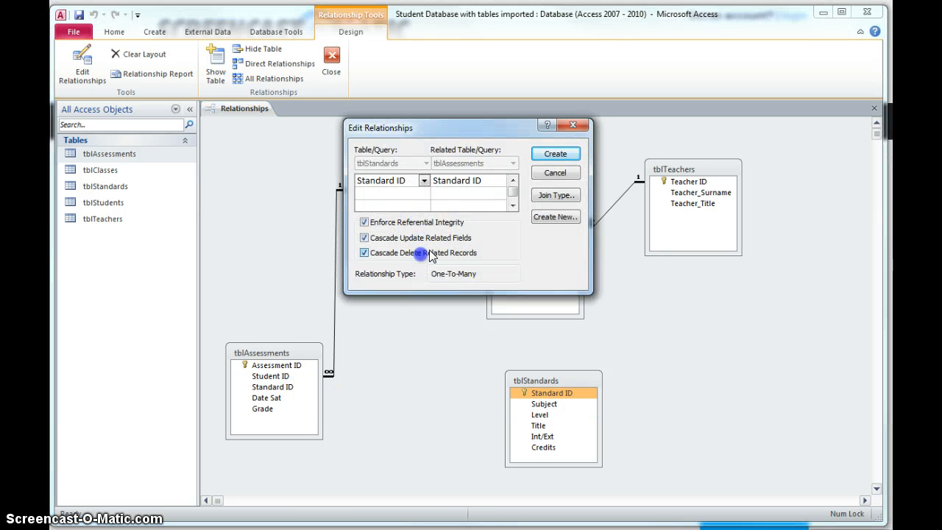
click(556, 154)
click(464, 334)
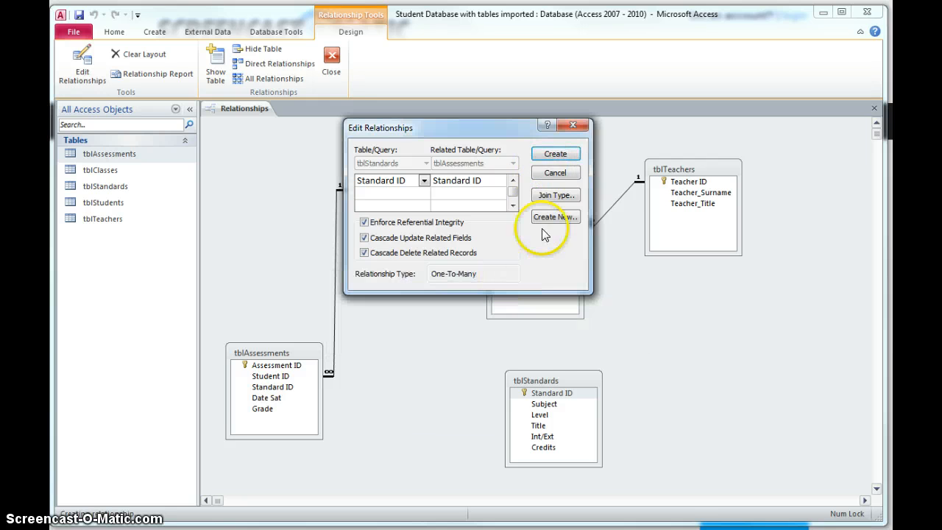
click(556, 173)
Step: Move tblStandards closer to tblAssessments and check the Standard ID field size in the designs of both tables
drag(539, 388, 437, 389)
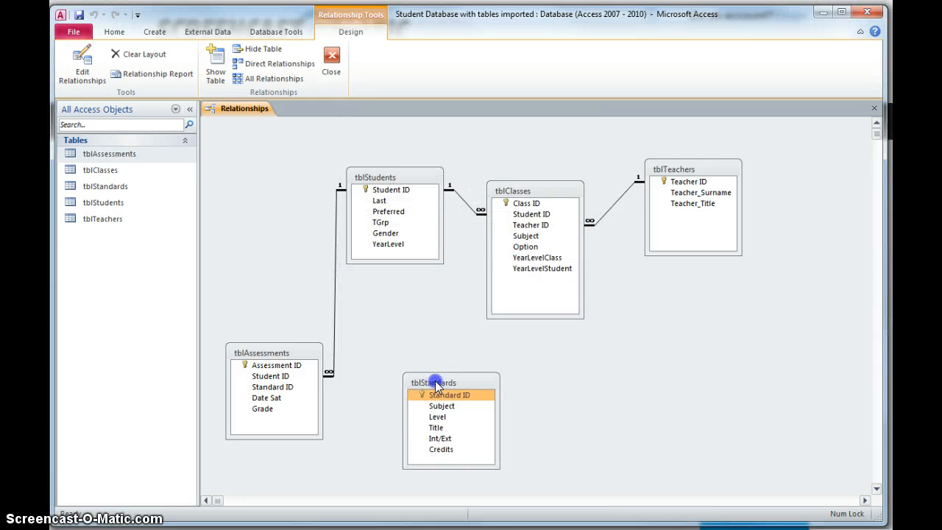
double_click(116, 188)
click(74, 60)
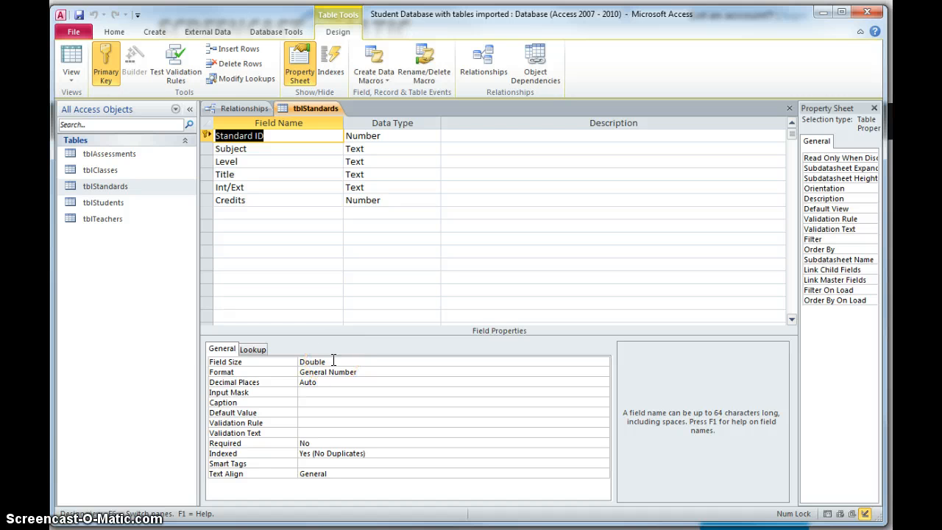
double_click(123, 158)
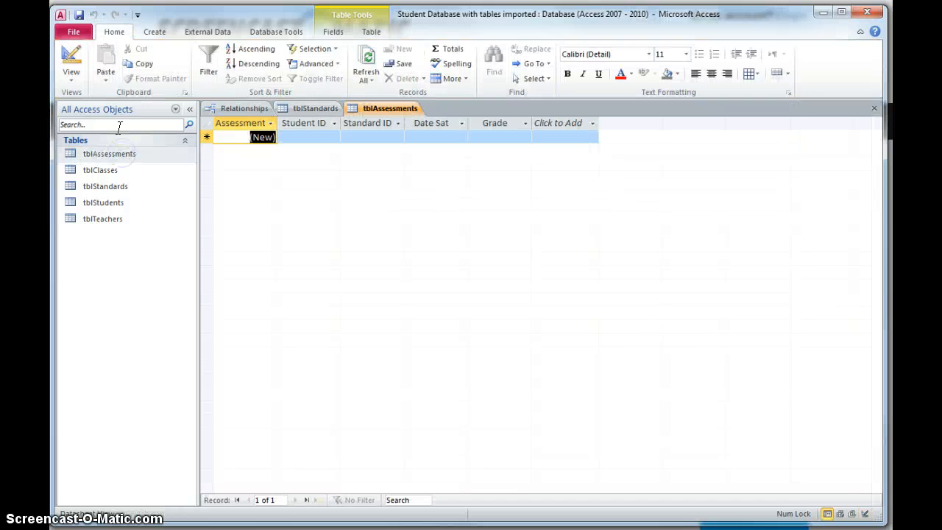
click(70, 65)
click(263, 163)
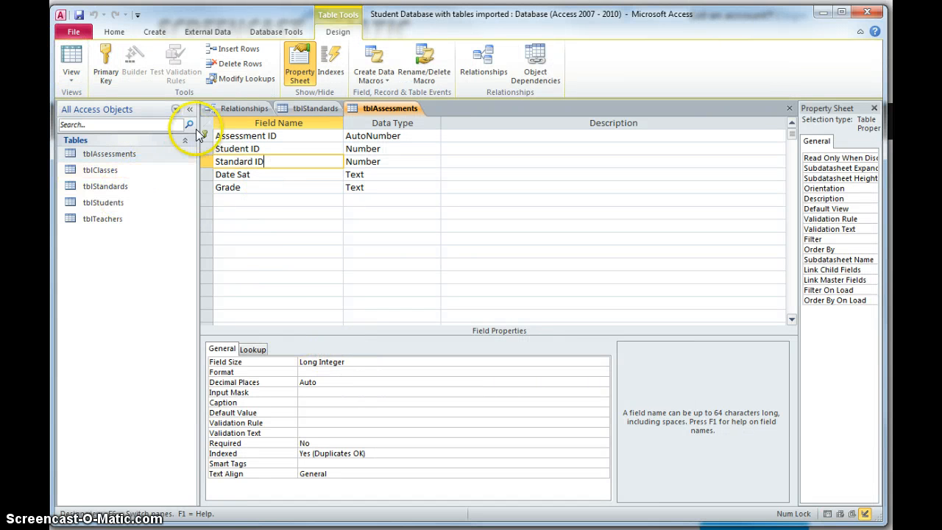
Step: Set the field size of Standard ID in tblStandards to Long Integer and save the table, accepting possible data loss
click(315, 108)
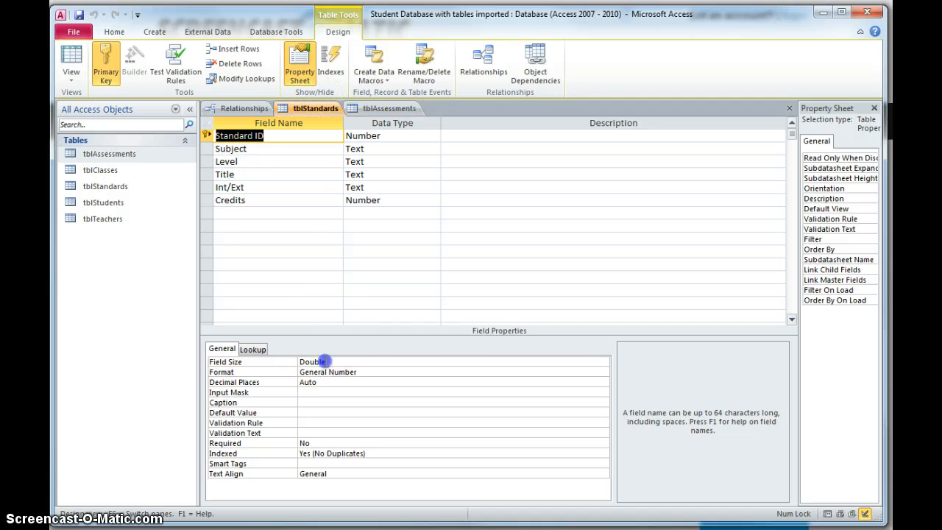
click(331, 363)
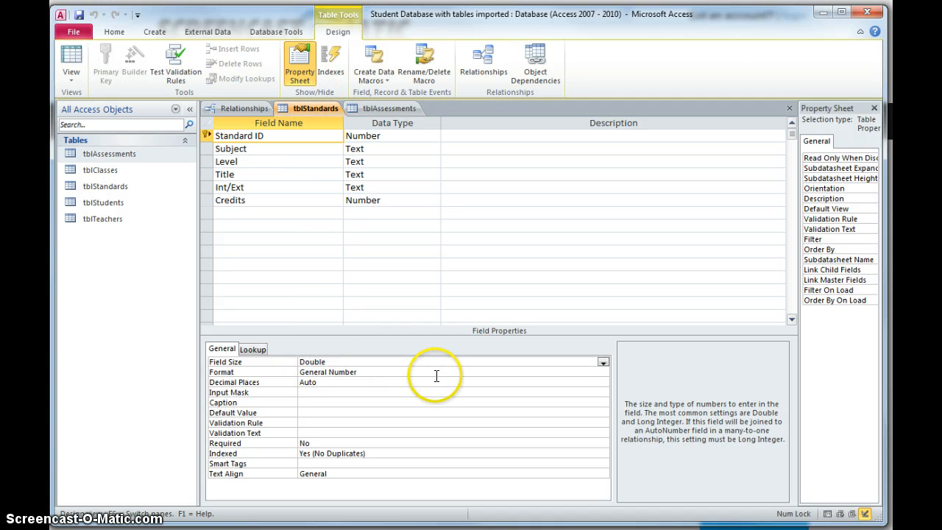
click(603, 363)
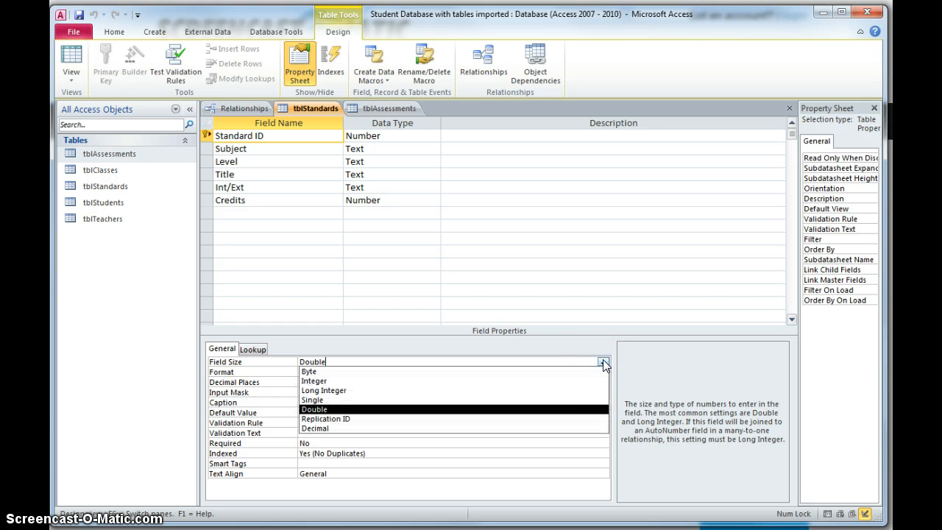
click(568, 389)
click(529, 392)
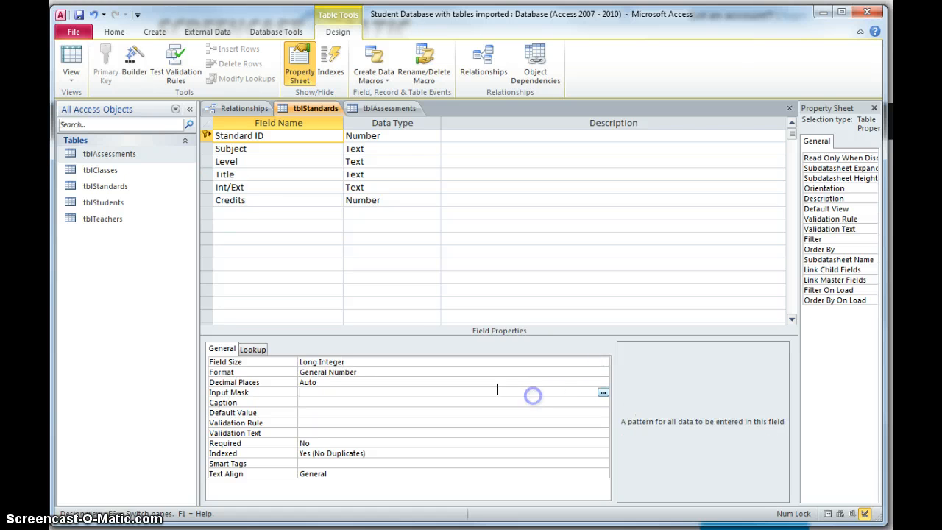
click(71, 64)
click(462, 336)
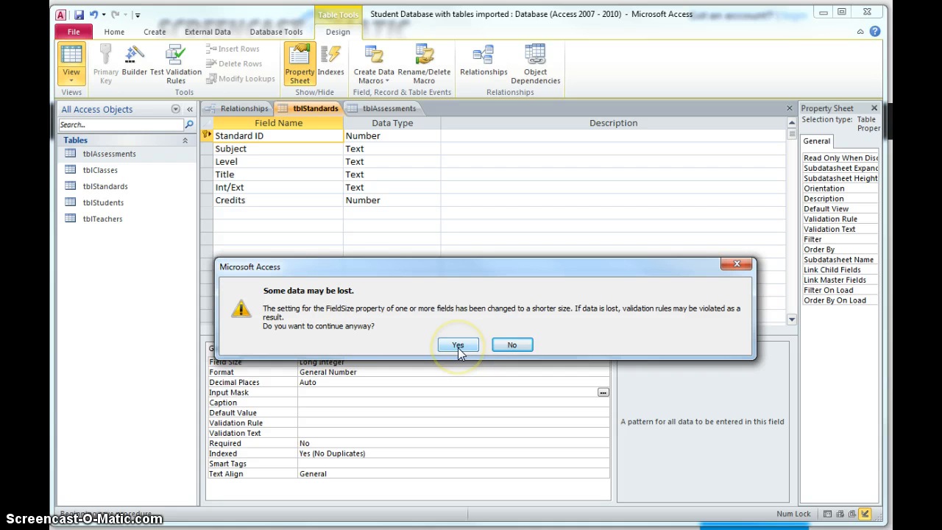
click(458, 348)
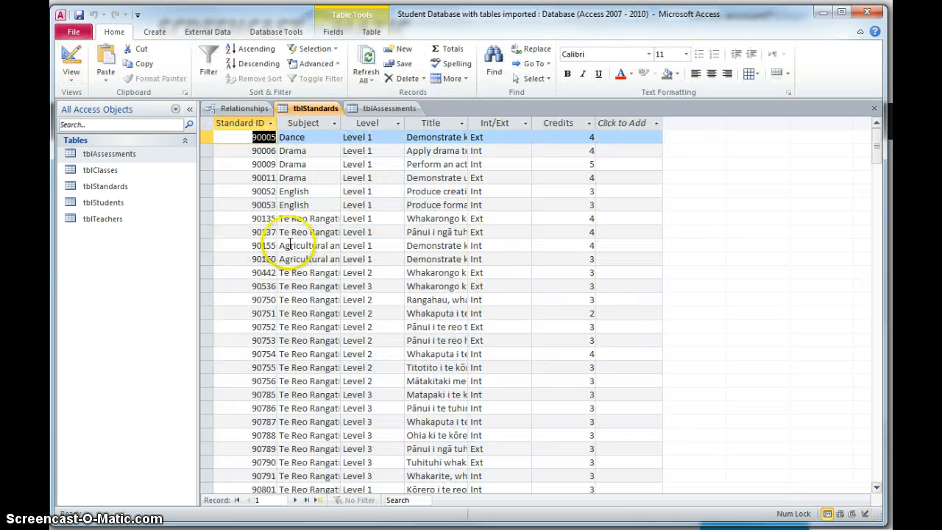
Step: Close tblStandards, the property sheet and tblAssessments to return to the relationships layout
click(874, 108)
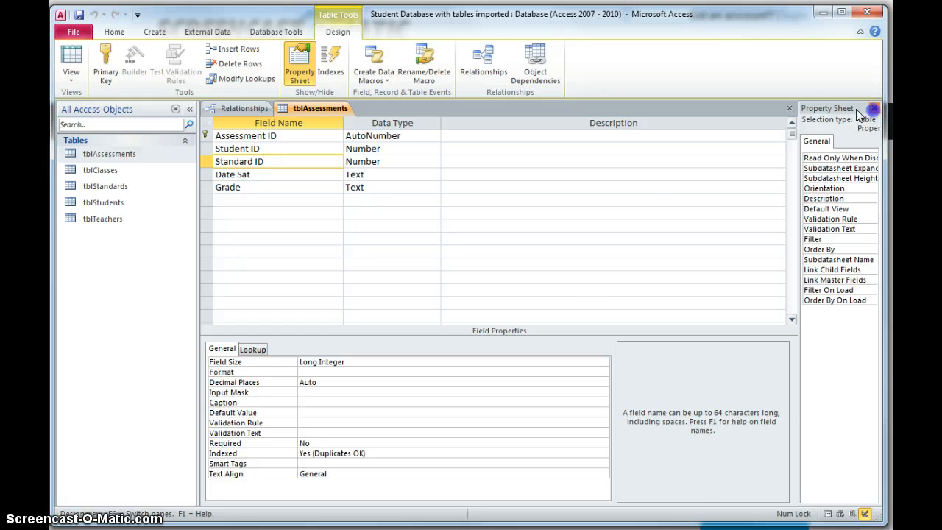
click(872, 109)
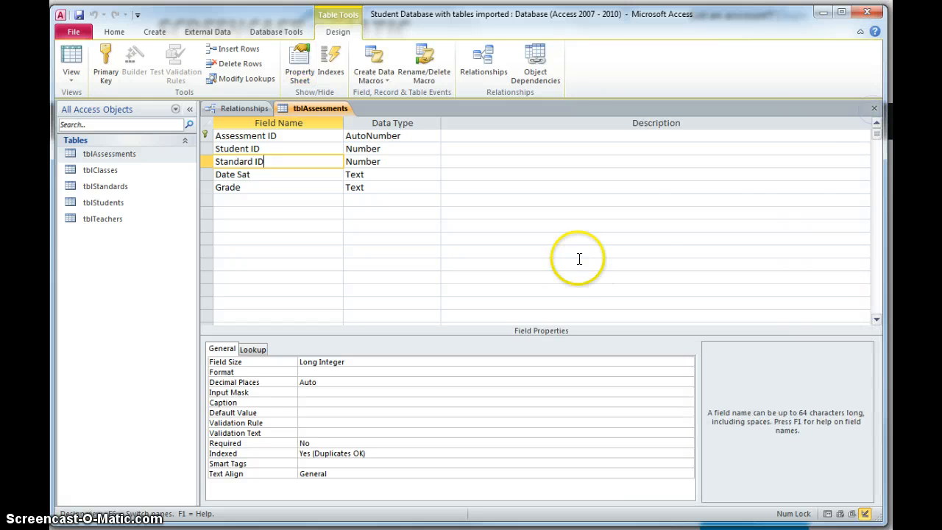
click(874, 109)
Step: Relate Standard ID in tblStandards to Standard ID in tblAssessments with referential integrity enforced
click(456, 396)
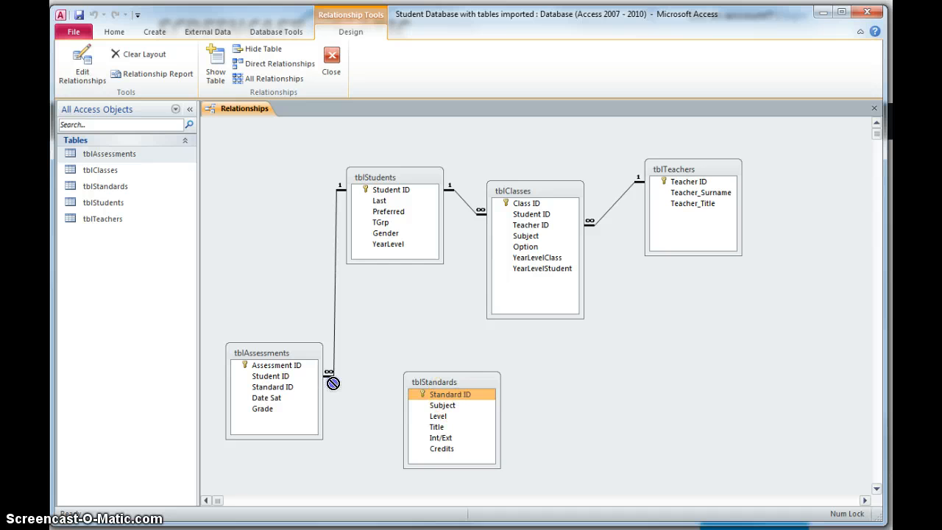
drag(300, 390, 302, 388)
click(442, 222)
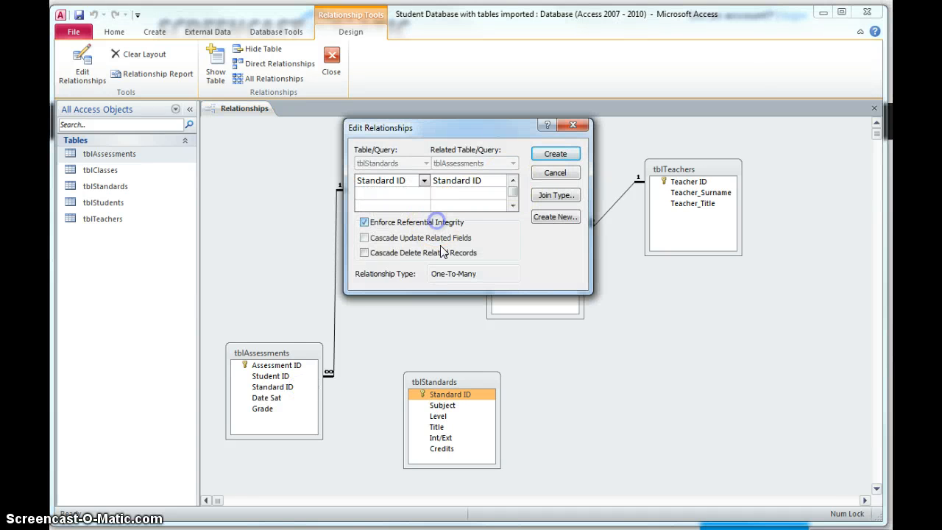
click(556, 153)
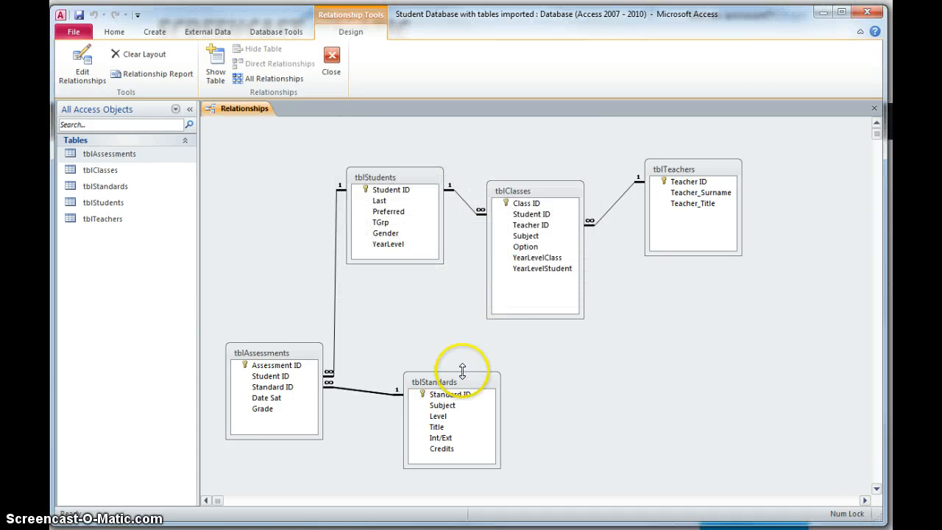
Step: Move tblAssessments and tblStandards closer to tblStudents, and close the relationships layout, saving its changes
drag(457, 382, 431, 384)
drag(282, 354, 271, 279)
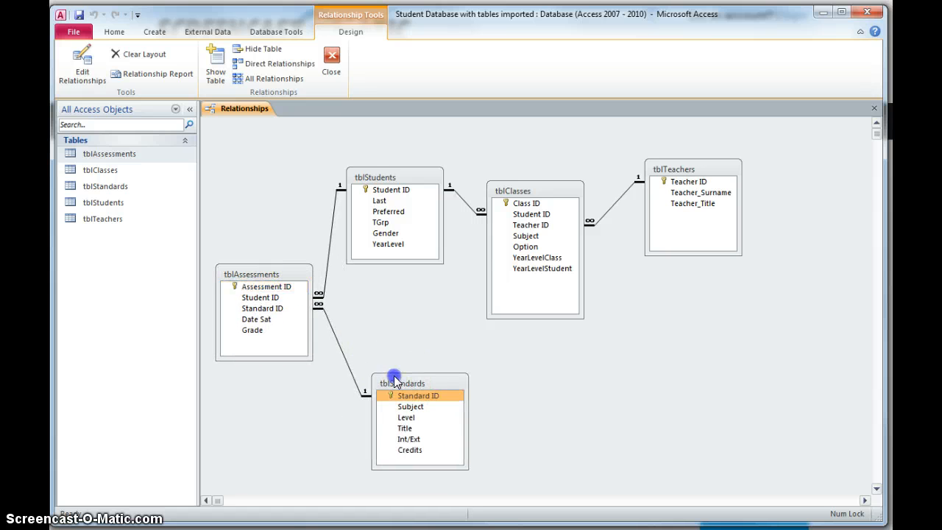
drag(412, 383, 387, 352)
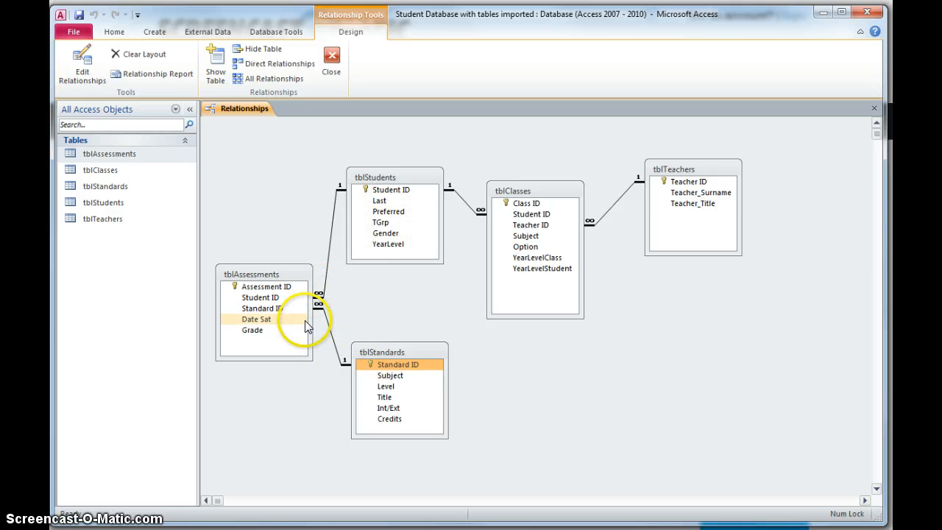
click(329, 72)
click(549, 335)
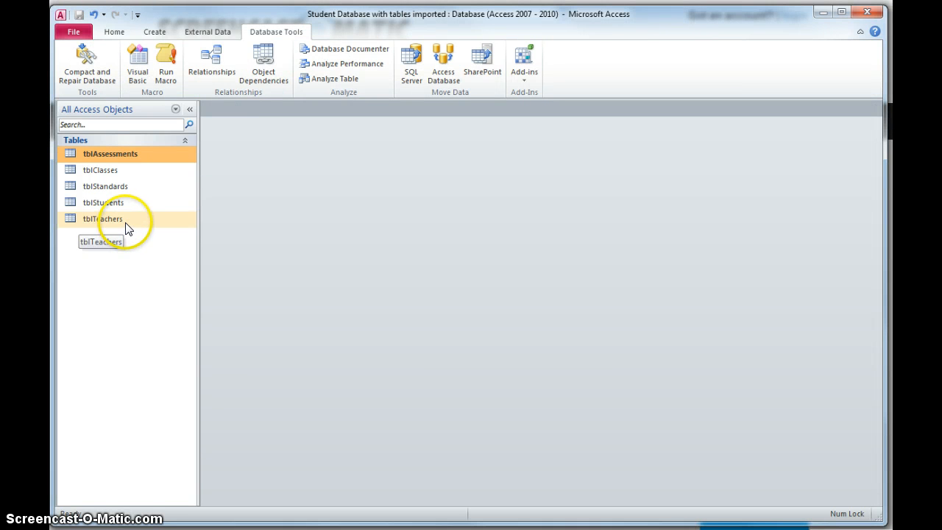
Step: Open tblAssessments in Design view and set the lookup display control of Student ID to Combo Box
double_click(119, 154)
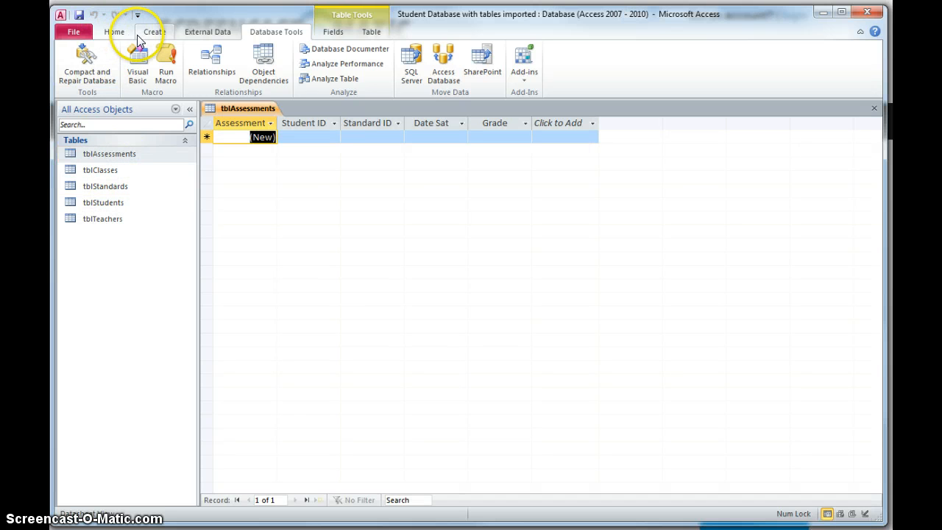
click(114, 32)
click(71, 59)
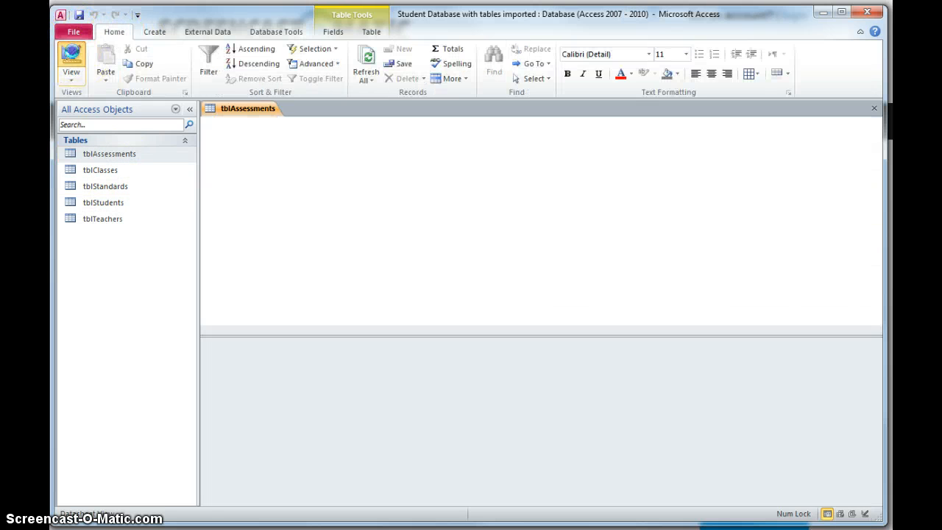
click(401, 149)
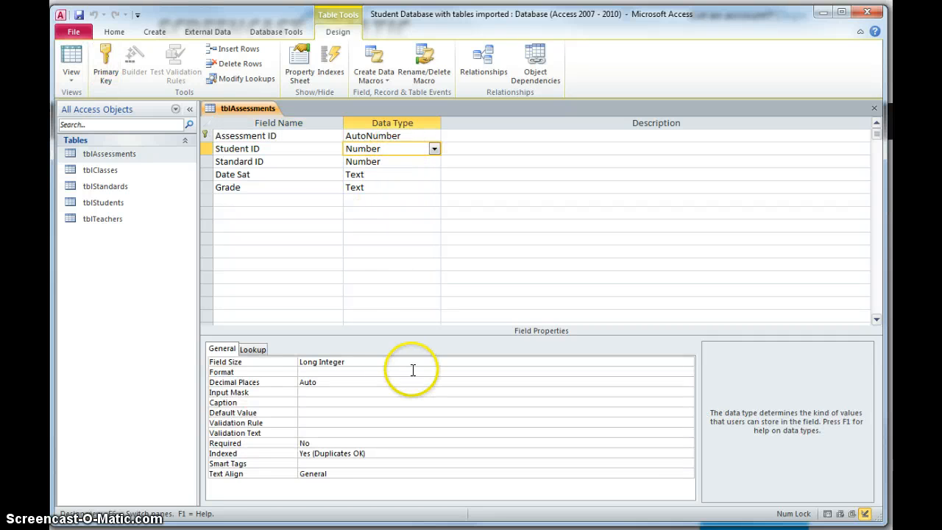
click(258, 350)
click(509, 362)
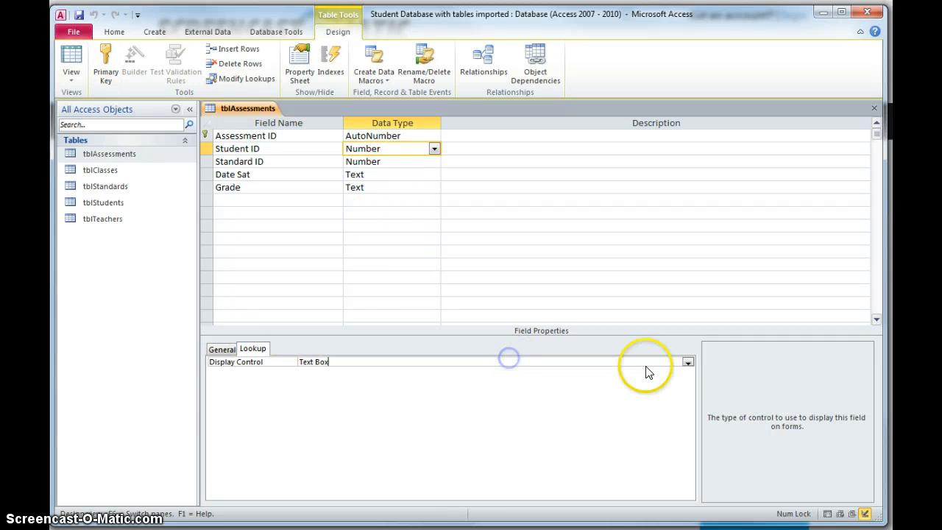
click(687, 362)
click(423, 391)
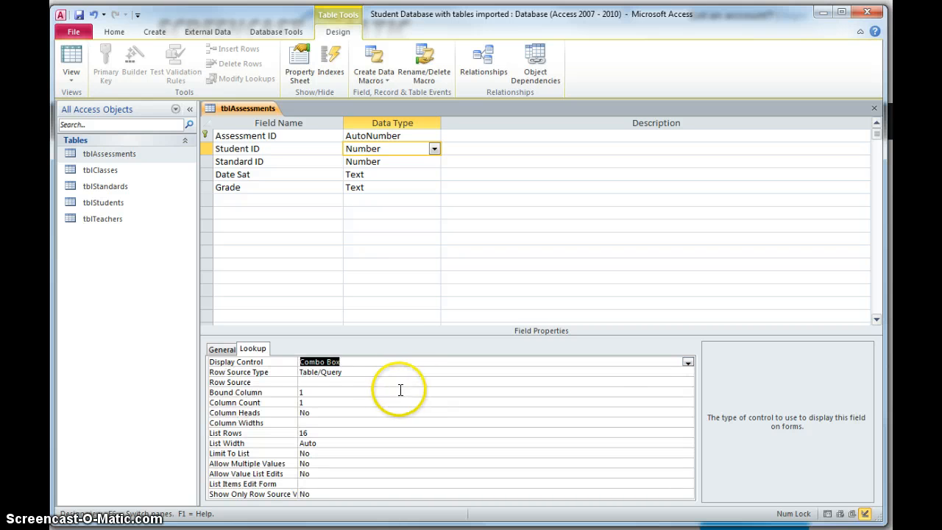
Step: Set Student ID's lookup row source to tblStudents, column count to 2 and column widths to 0cm
click(348, 382)
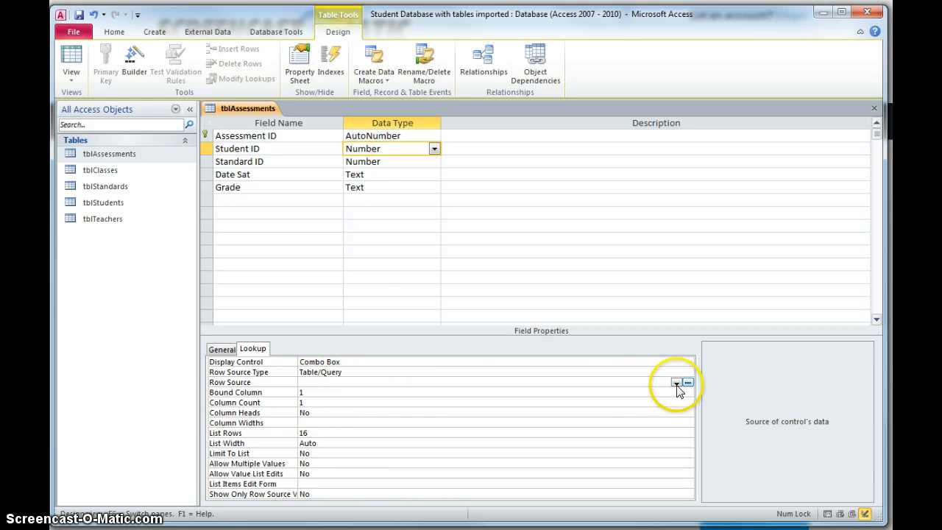
click(676, 383)
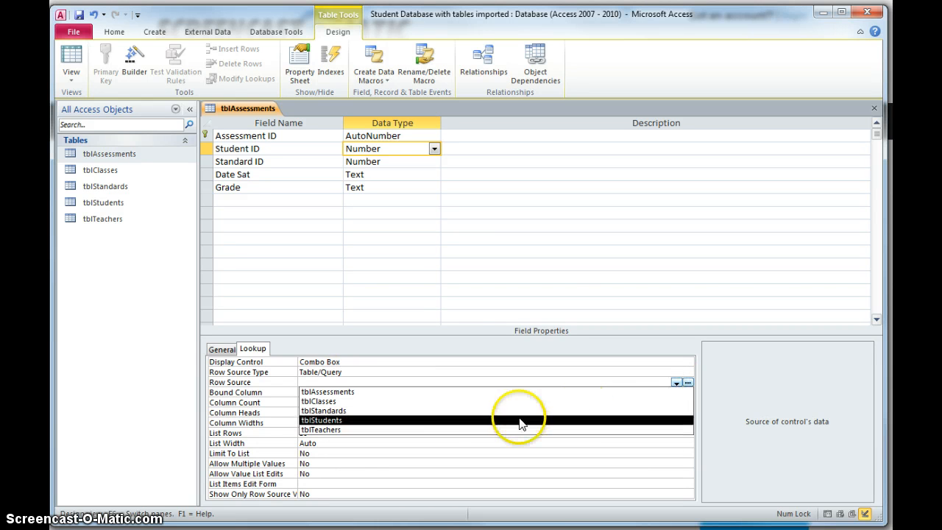
click(469, 420)
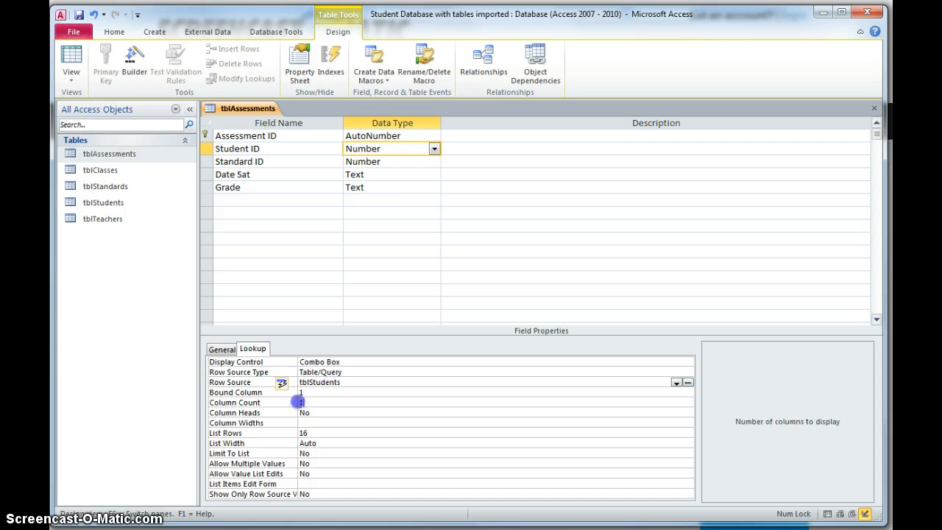
text(2)
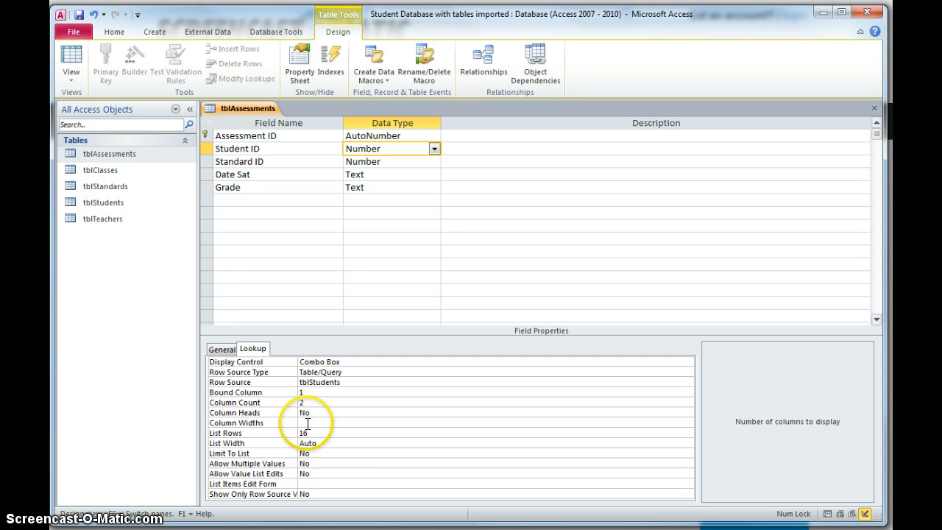
click(342, 424)
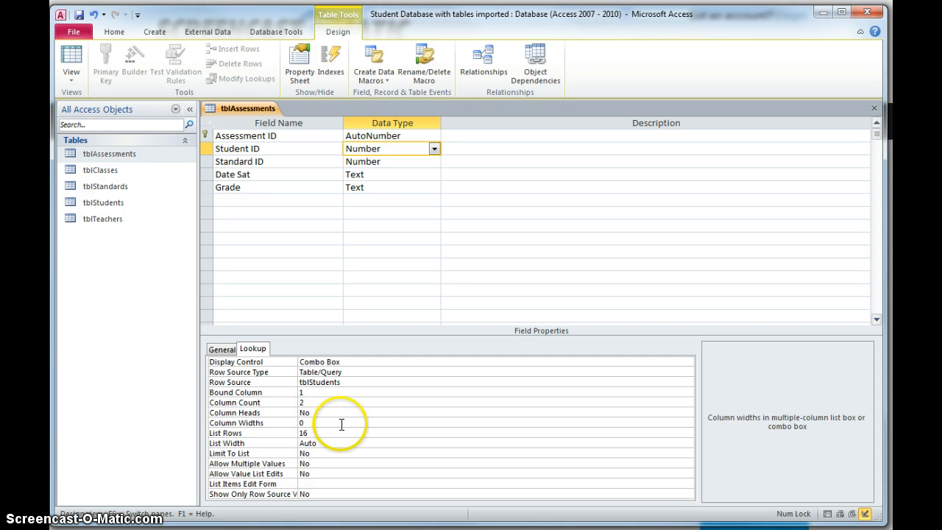
click(357, 431)
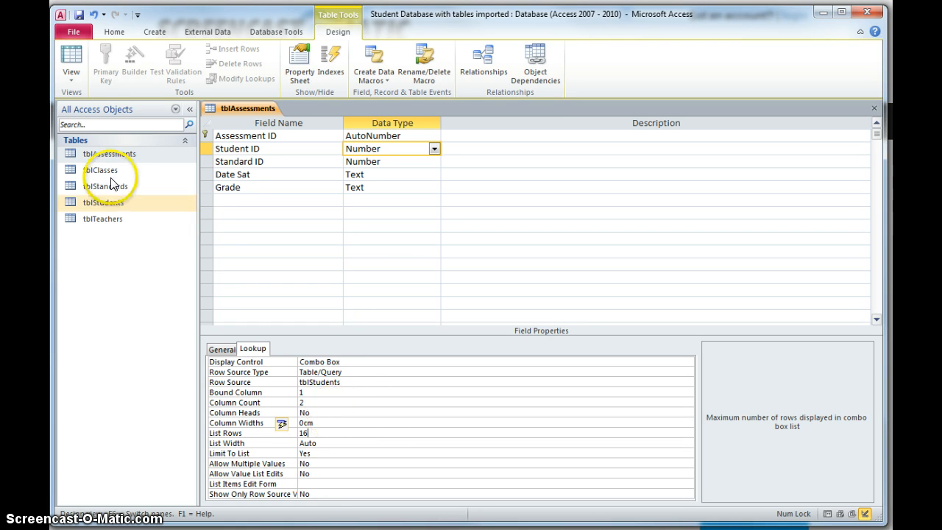
Step: Save tblAssessments and check the Student ID lookup list in Datasheet view
click(71, 59)
click(459, 335)
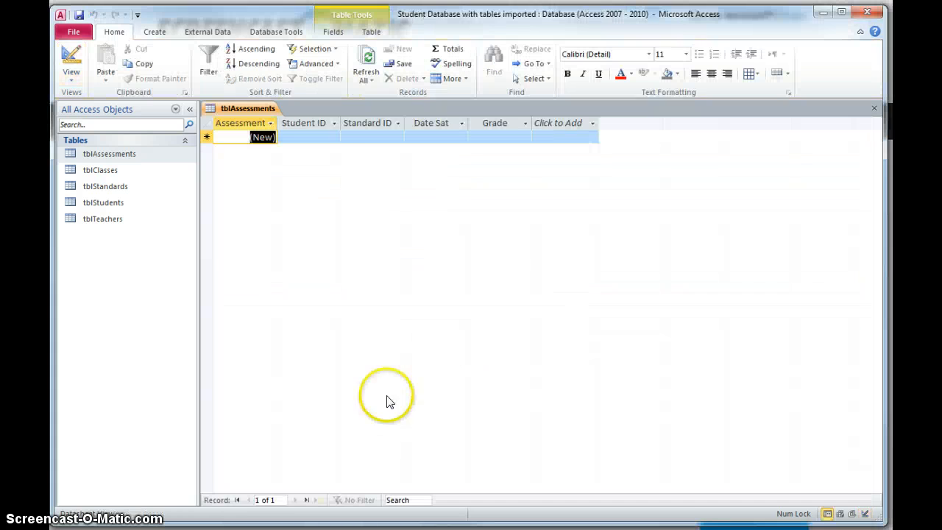
click(309, 138)
click(333, 137)
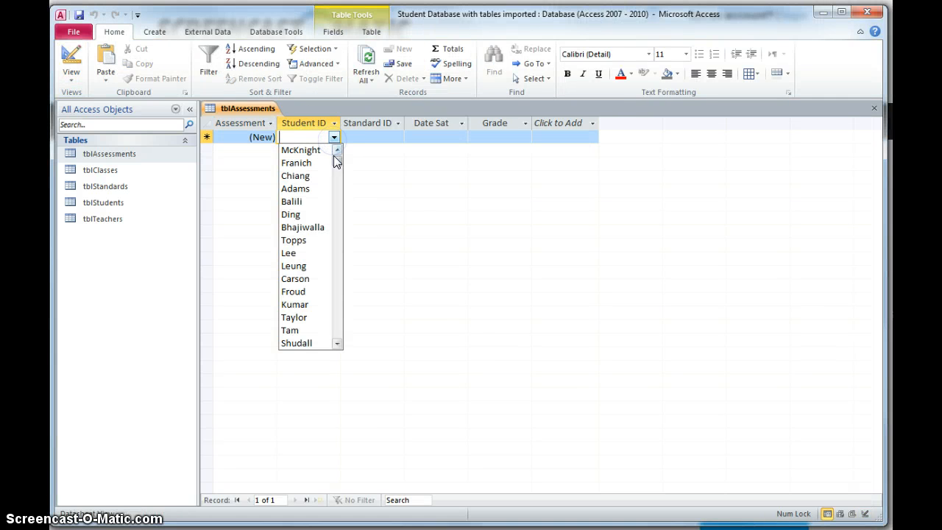
Step: Set the column count of the Student ID lookup to 3, save the table and return to Datasheet view
click(77, 64)
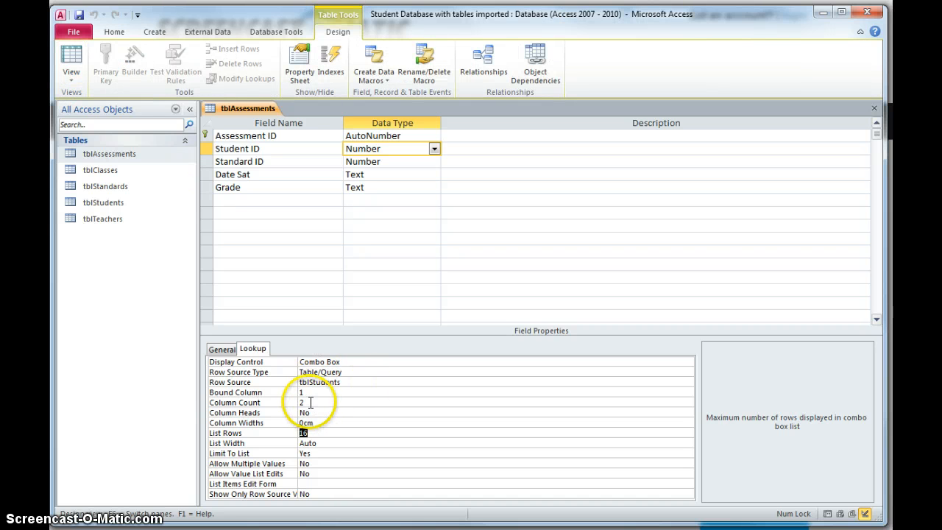
click(281, 405)
text(3)
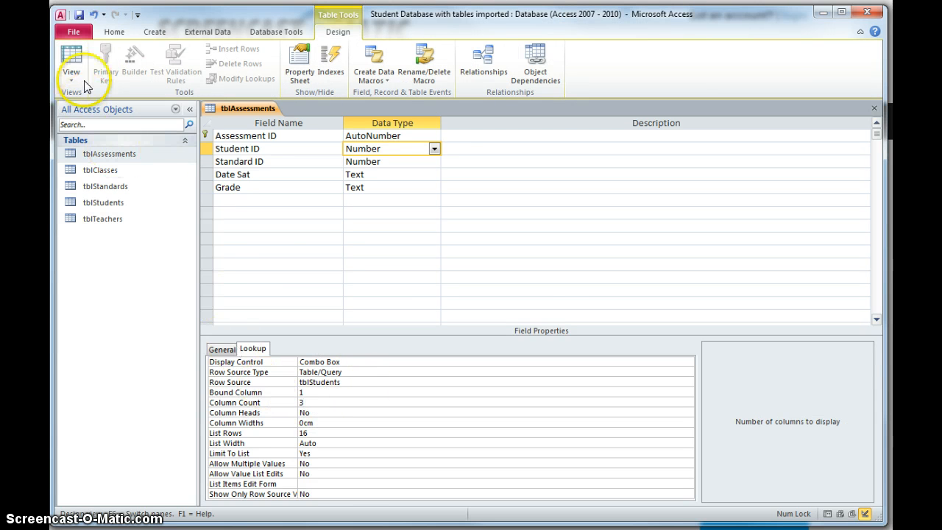
click(71, 64)
click(459, 335)
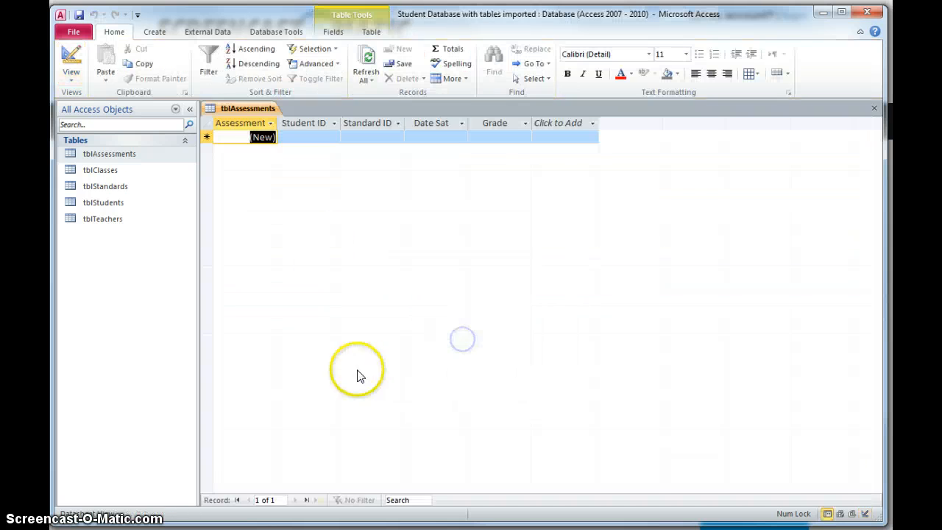
Step: Widen the Student ID column in the datasheet and check the columns shown in its lookup list
drag(415, 125, 434, 124)
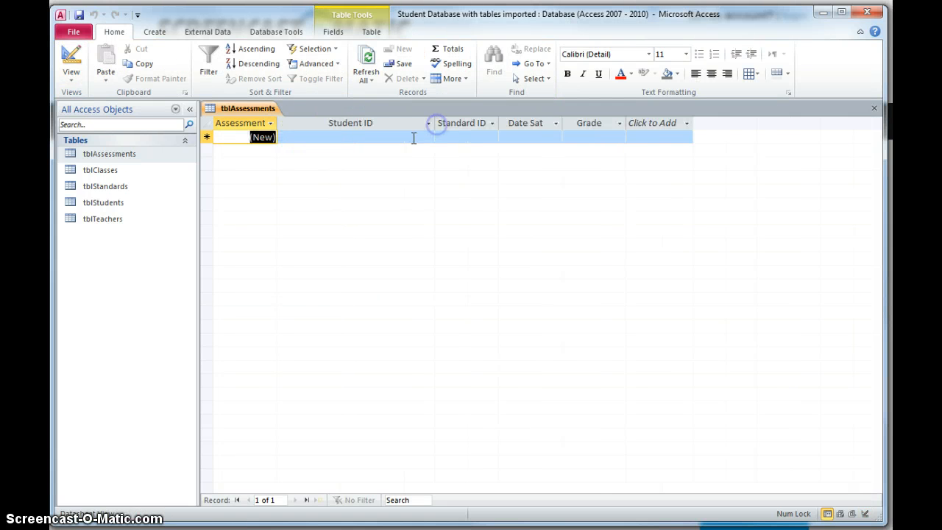
click(421, 137)
click(427, 137)
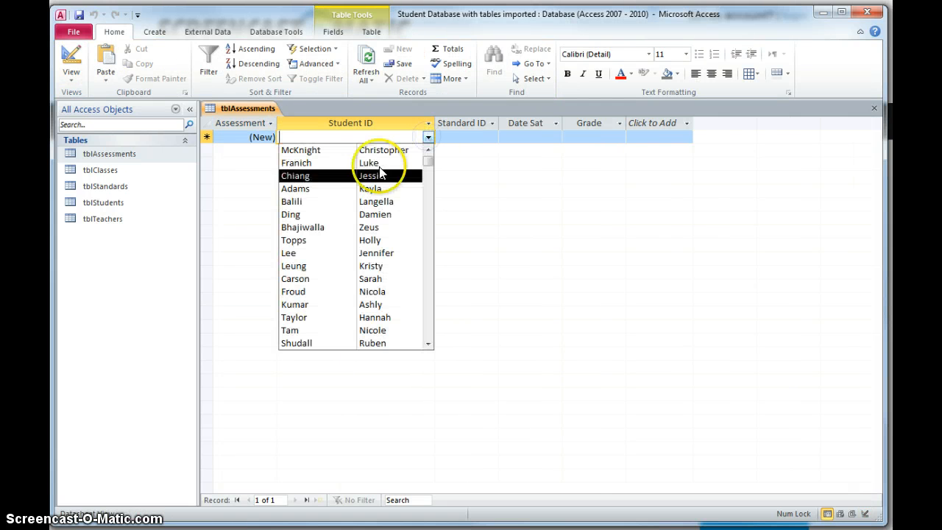
click(231, 325)
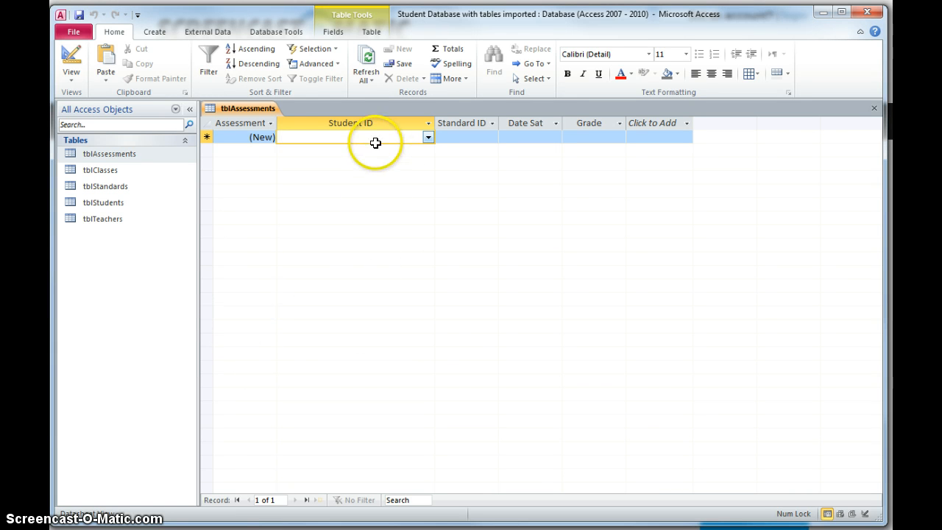
click(428, 137)
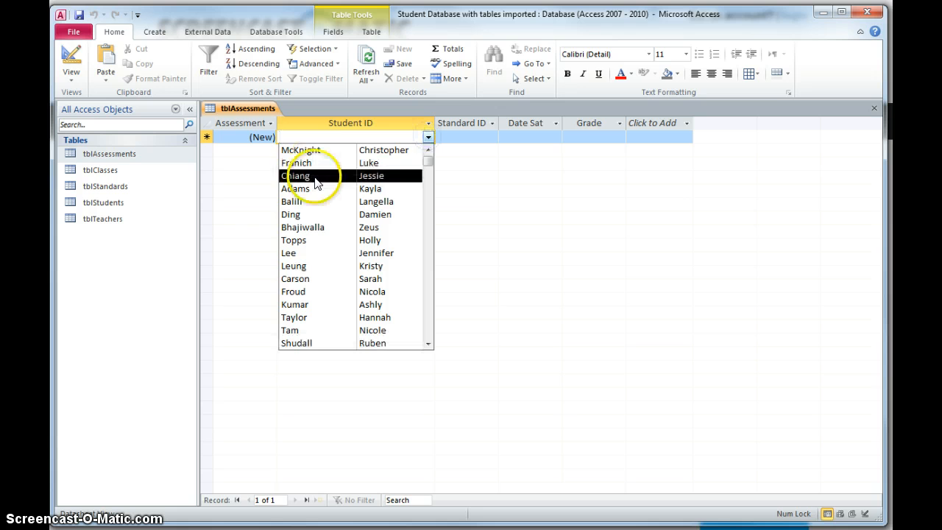
click(536, 236)
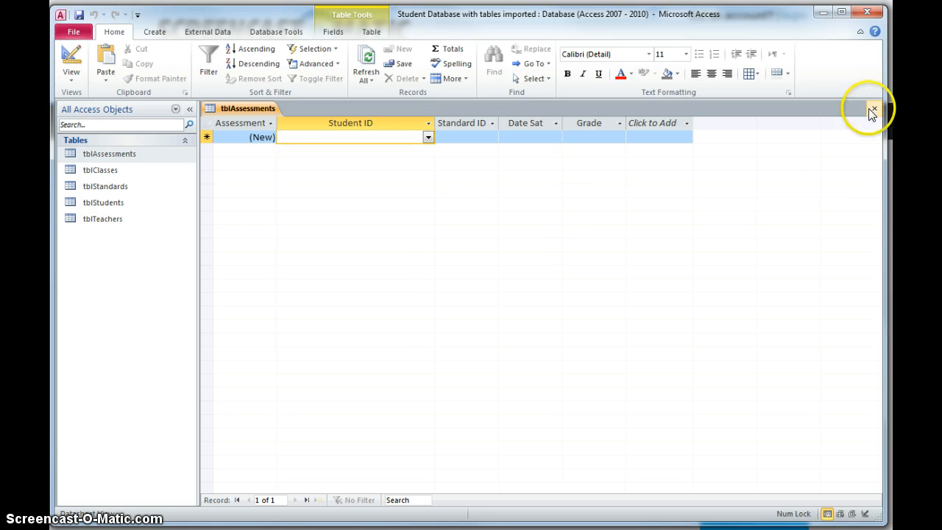
Step: Return tblAssessments to Design view and set the lookup display control of Standard ID to Combo Box
click(71, 59)
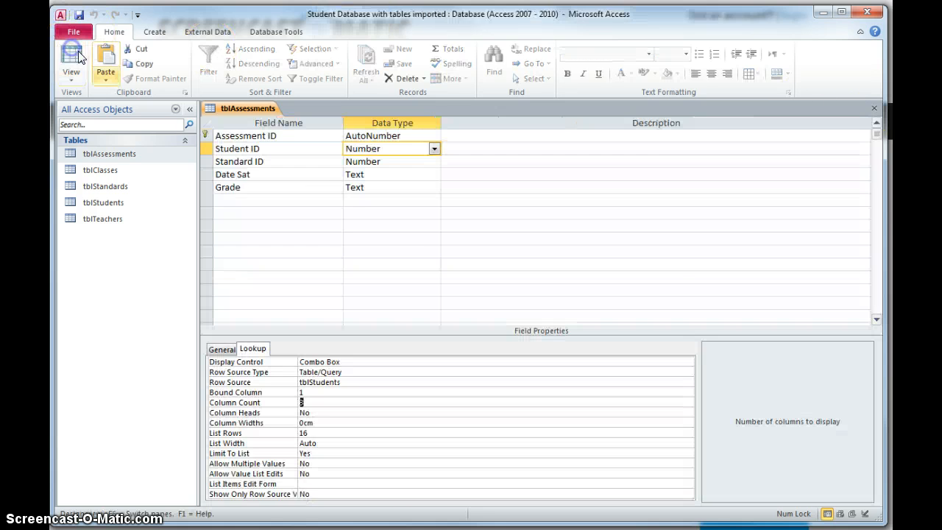
click(420, 161)
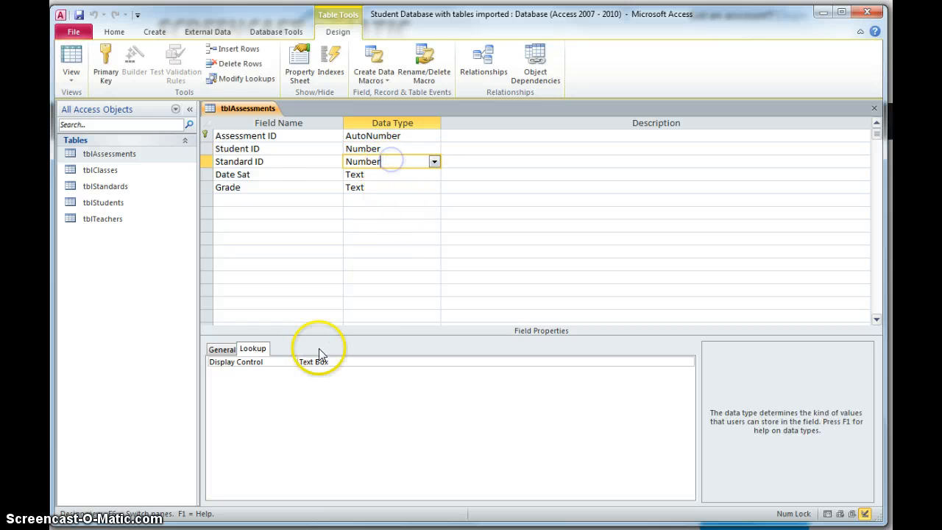
click(689, 359)
click(687, 362)
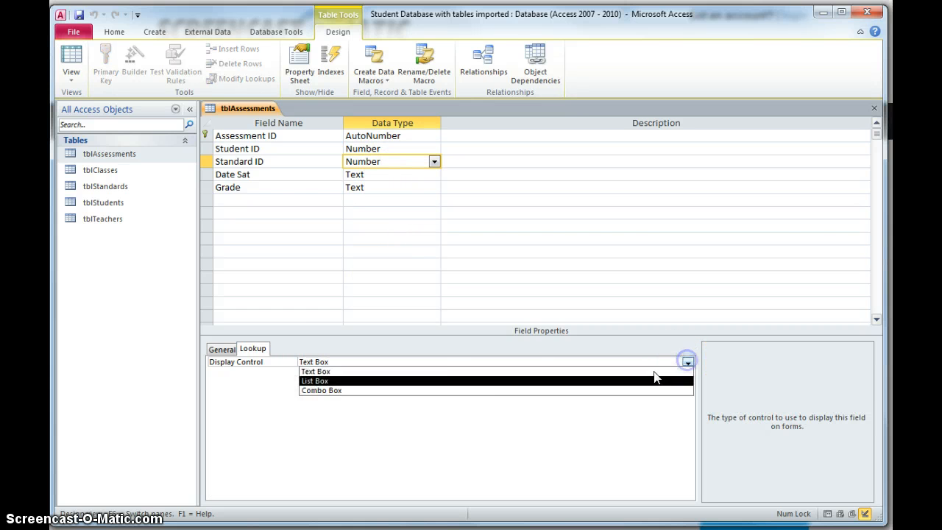
click(462, 390)
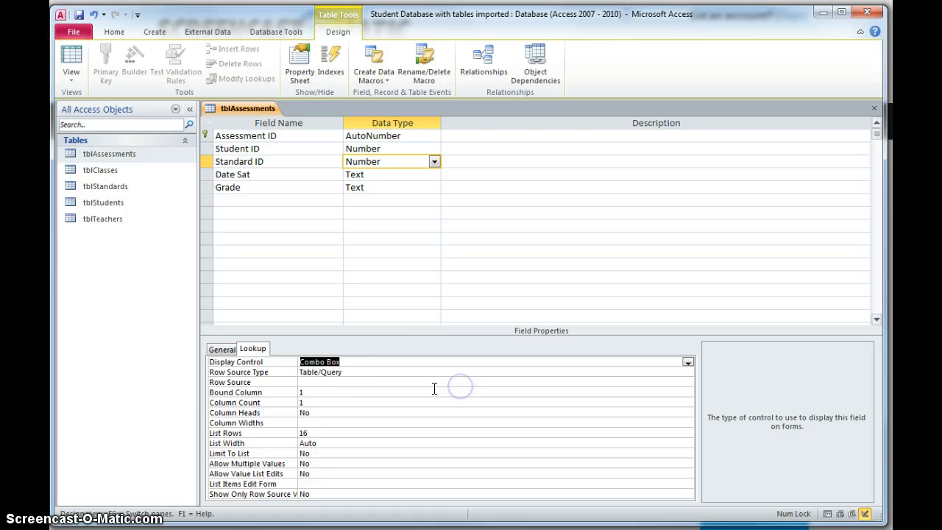
Step: Set Standard ID's lookup row source to tblStandards and its column count to 2
click(321, 383)
click(676, 383)
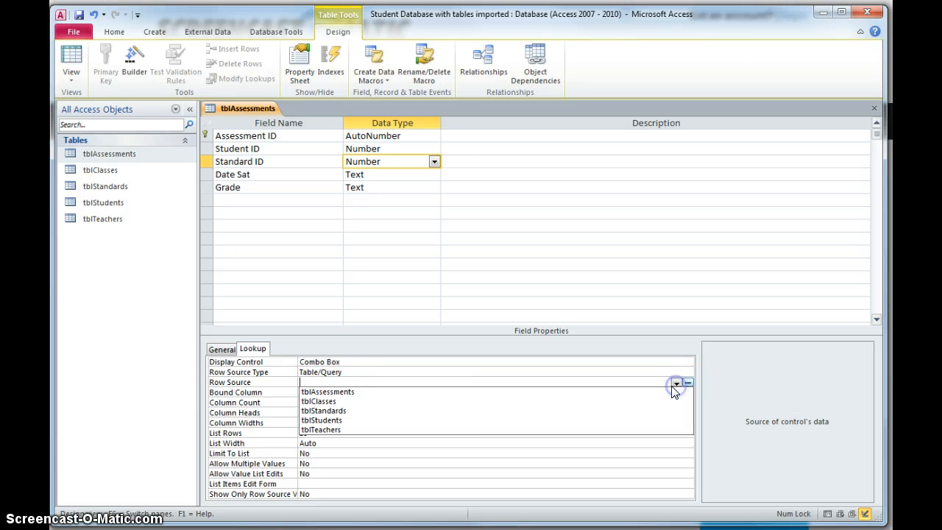
click(483, 410)
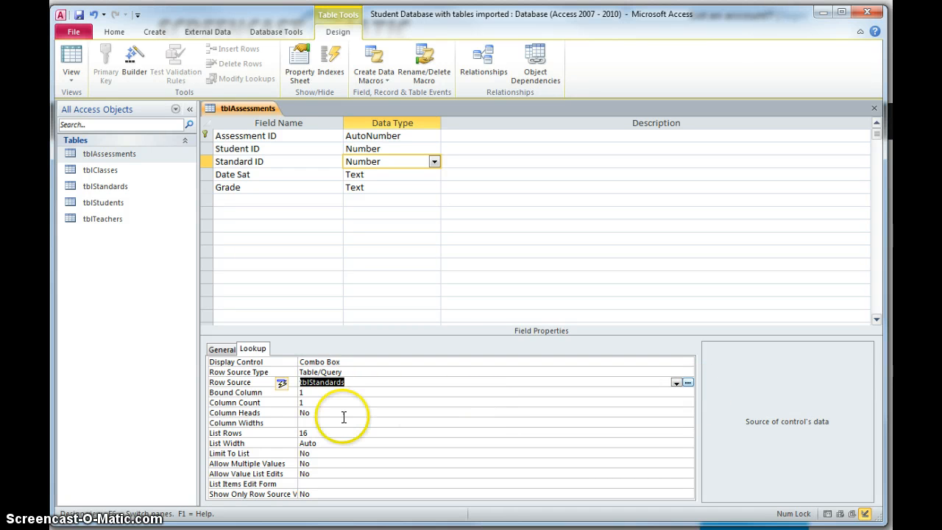
click(291, 402)
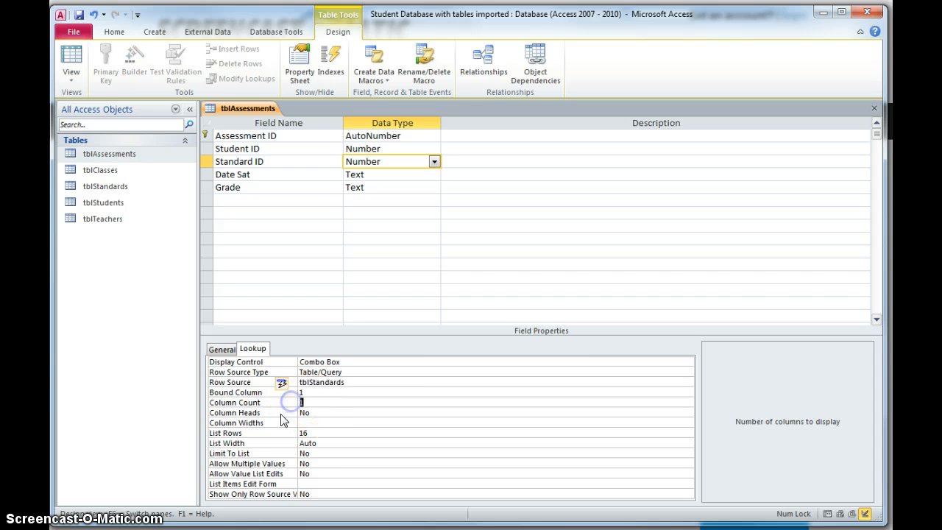
text(2)
click(306, 424)
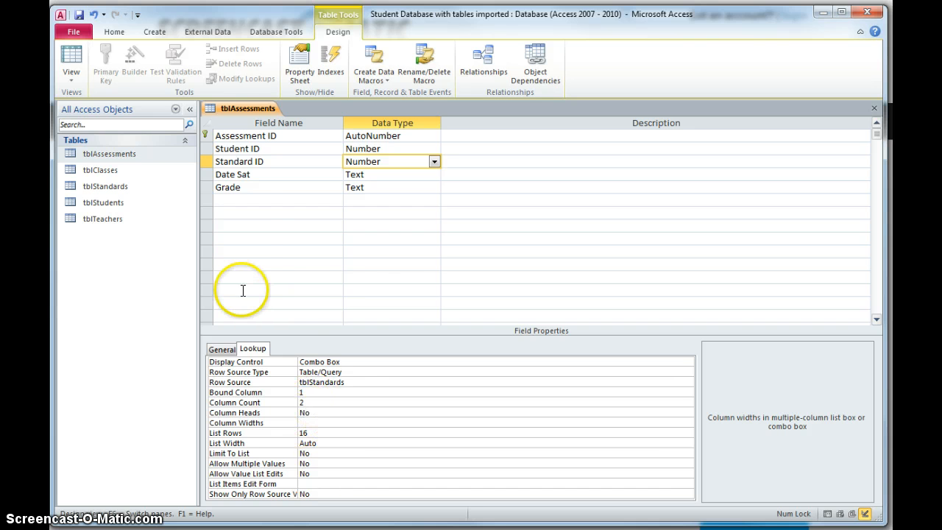
Step: Save tblAssessments, return to Datasheet view and open the Standard ID lookup list on the new record
click(71, 60)
click(462, 337)
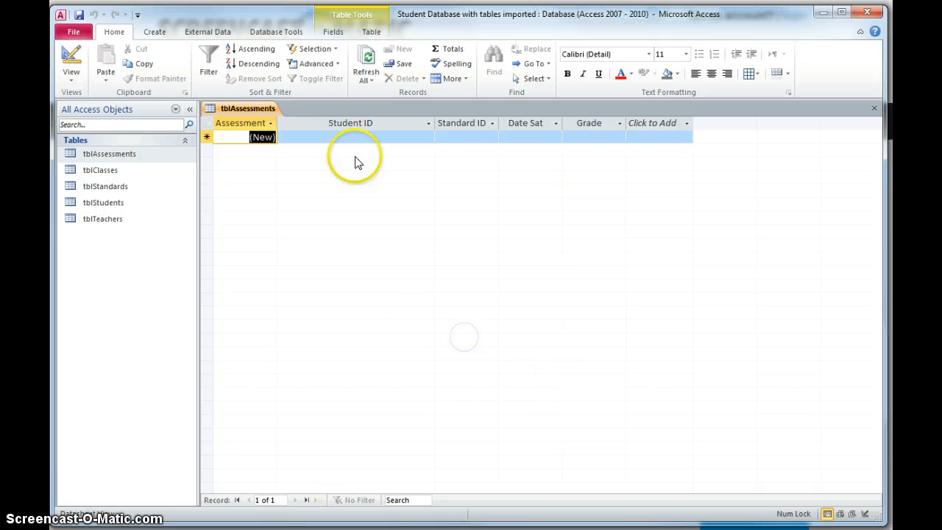
click(466, 137)
click(491, 137)
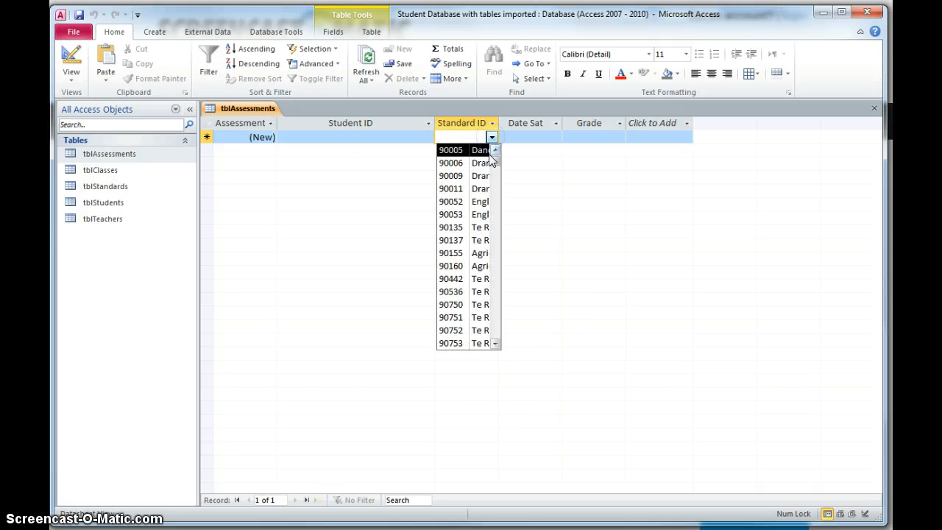
Step: Widen the Standard ID column, check its lookup list and close tblAssessments with the layout changes saved
click(632, 127)
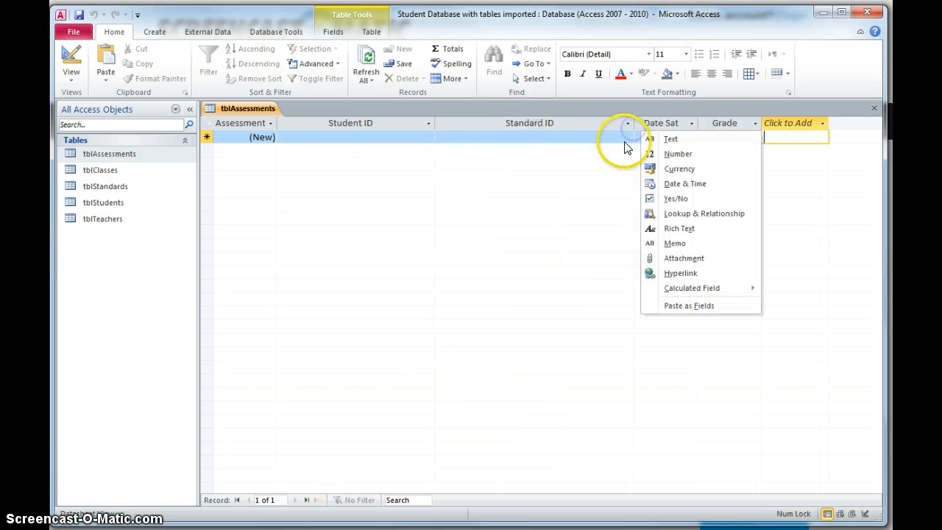
click(603, 135)
click(603, 136)
click(628, 137)
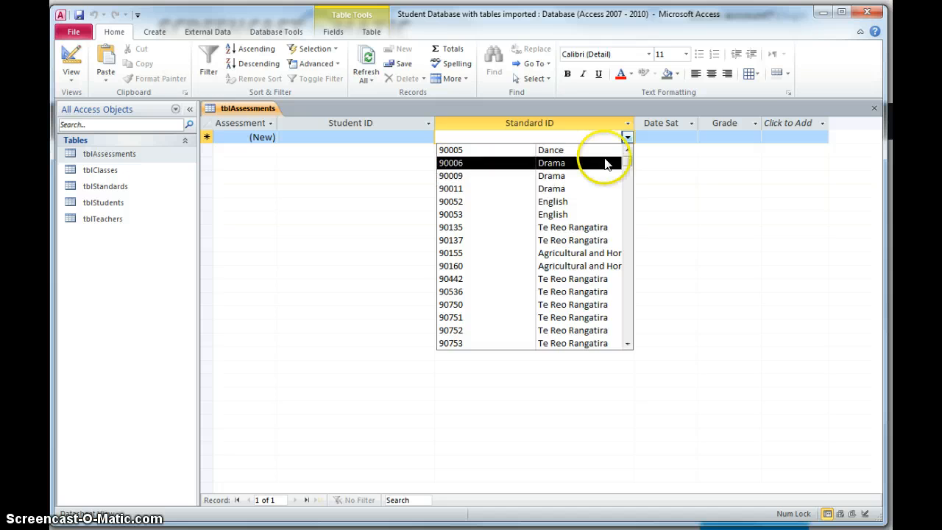
click(669, 179)
click(875, 108)
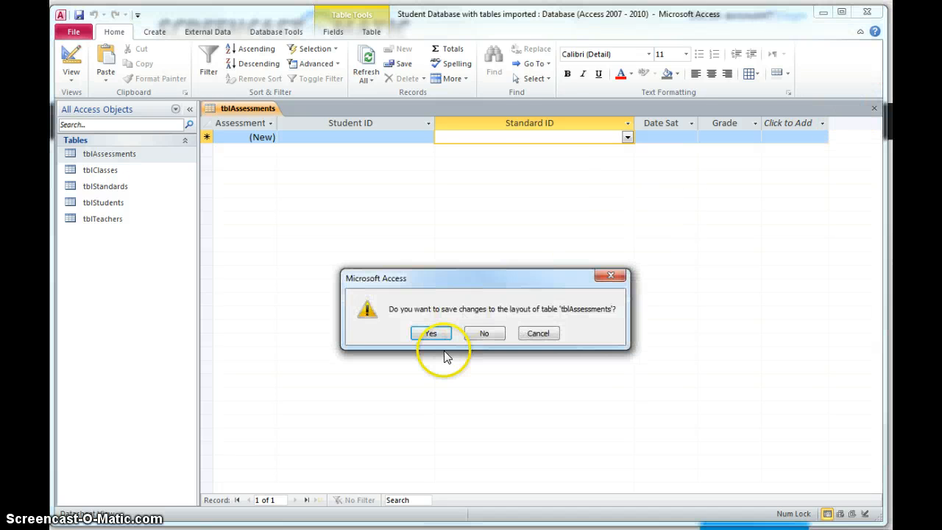
click(435, 335)
Step: Open tblStandards in Design view and move the Title field directly below Standard ID
double_click(105, 186)
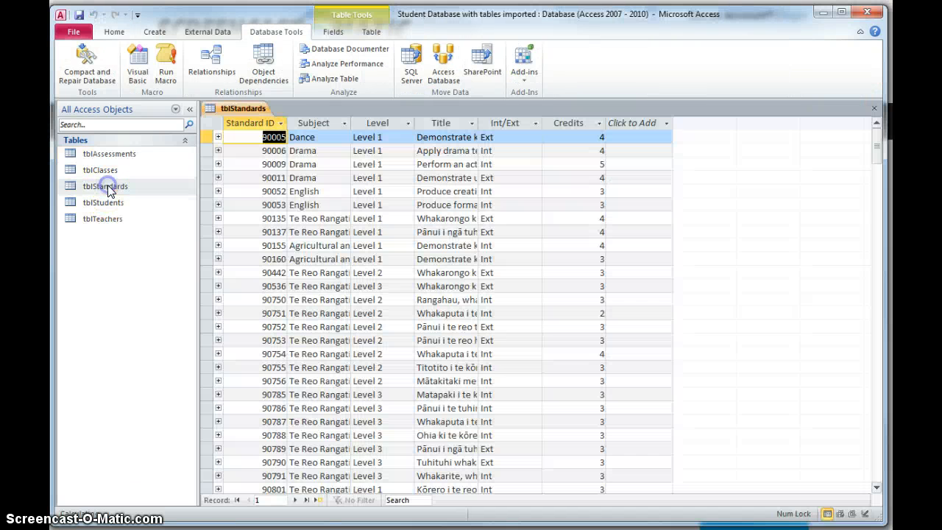
click(114, 33)
click(70, 62)
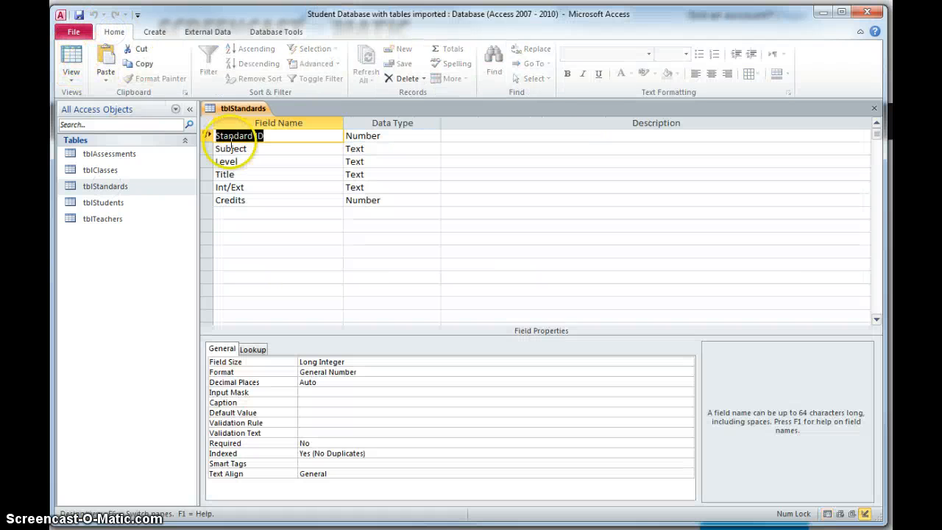
click(206, 175)
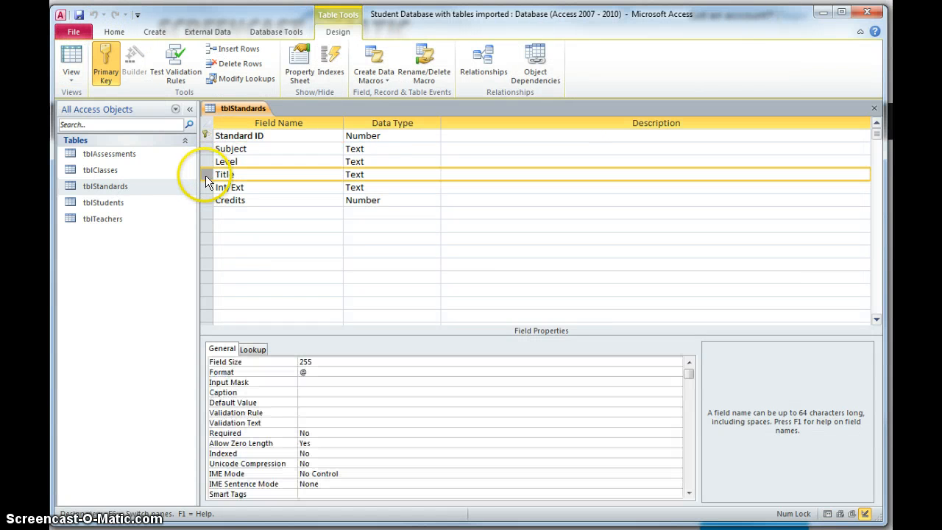
drag(206, 175, 205, 150)
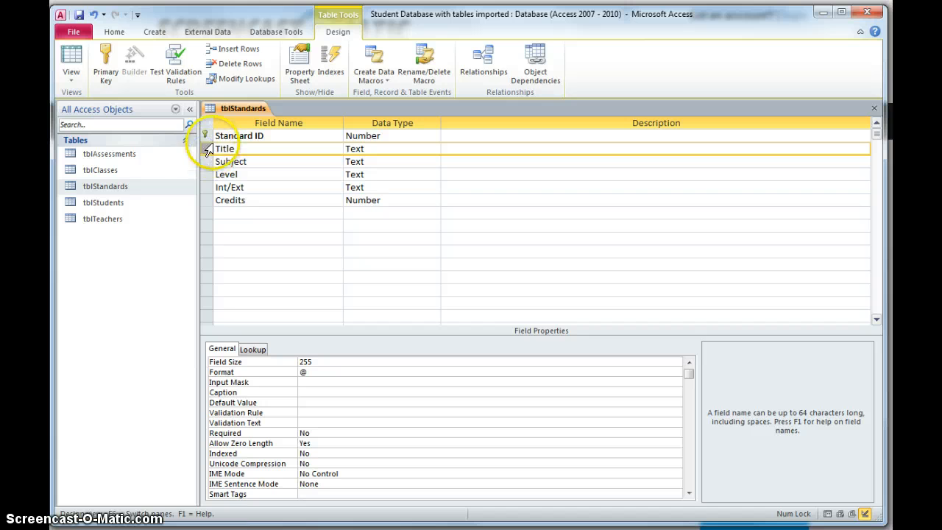
Step: Save tblStandards while returning to Datasheet view and close the table
click(71, 60)
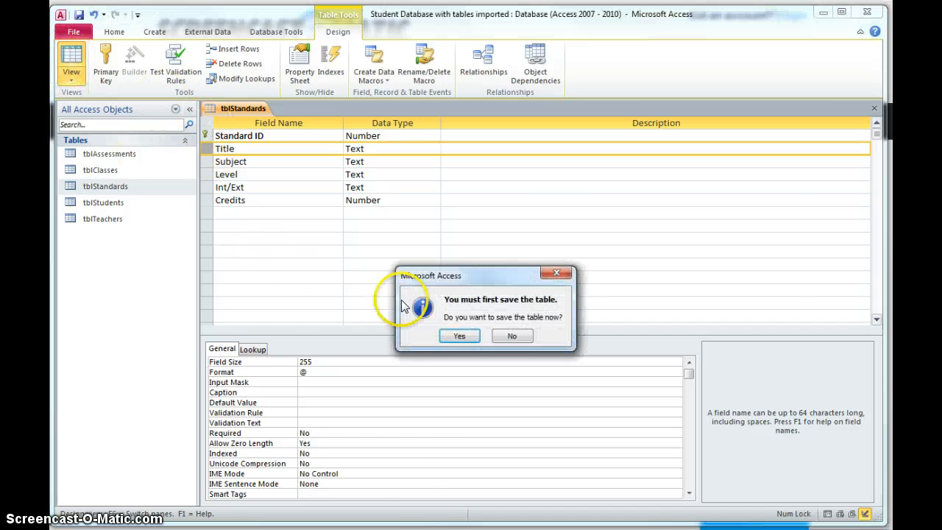
click(456, 336)
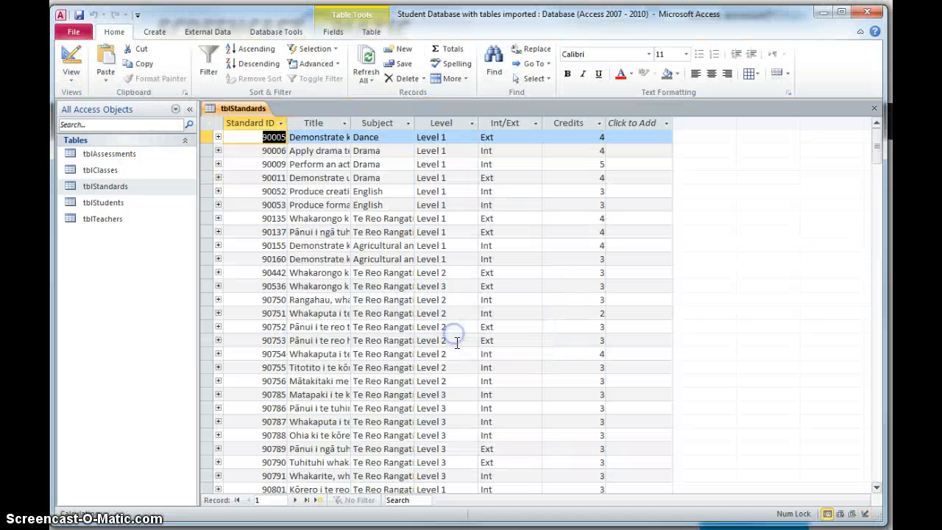
click(874, 110)
Step: Reopen tblAssessments, check the columns shown in the Standard ID lookup list in Datasheet view, and close the table
double_click(99, 155)
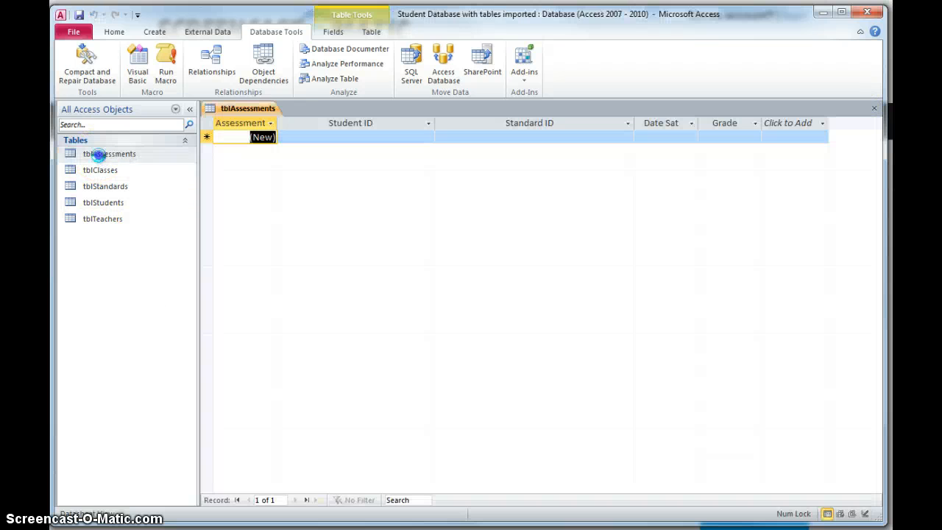
click(115, 33)
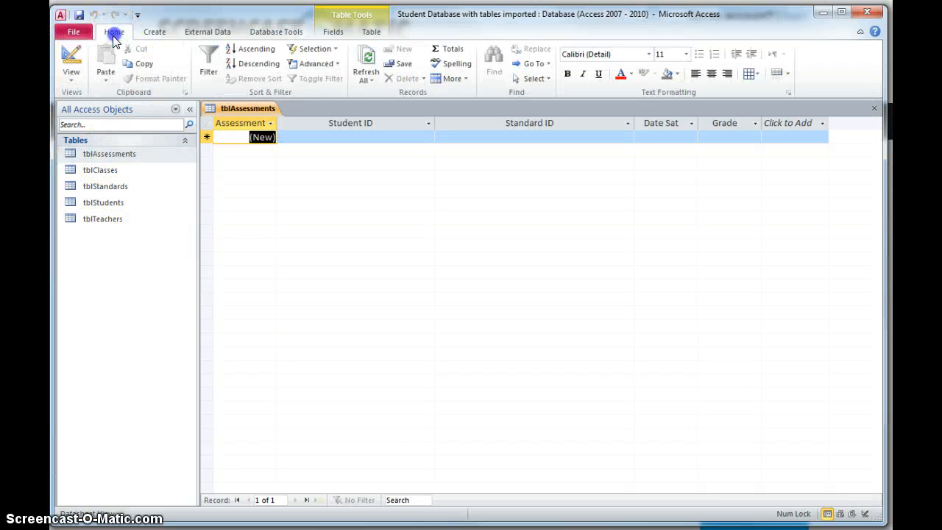
click(74, 55)
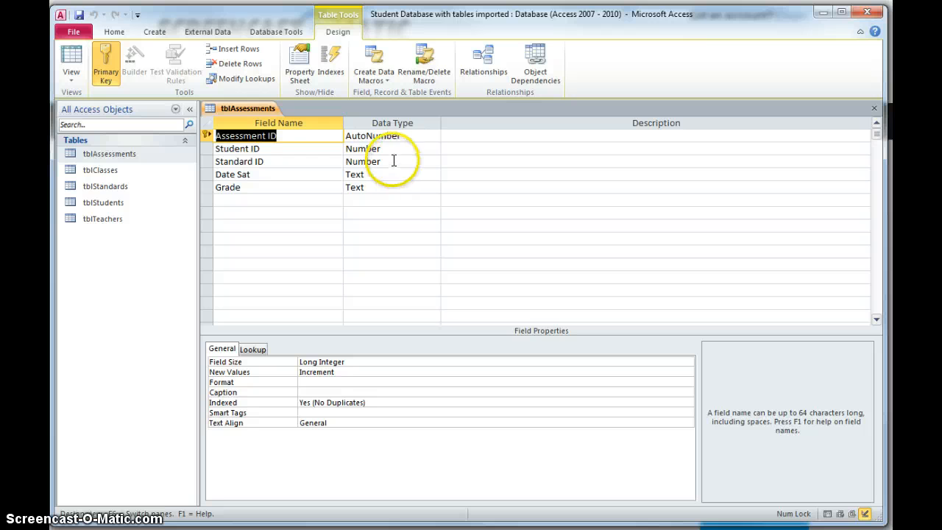
click(393, 161)
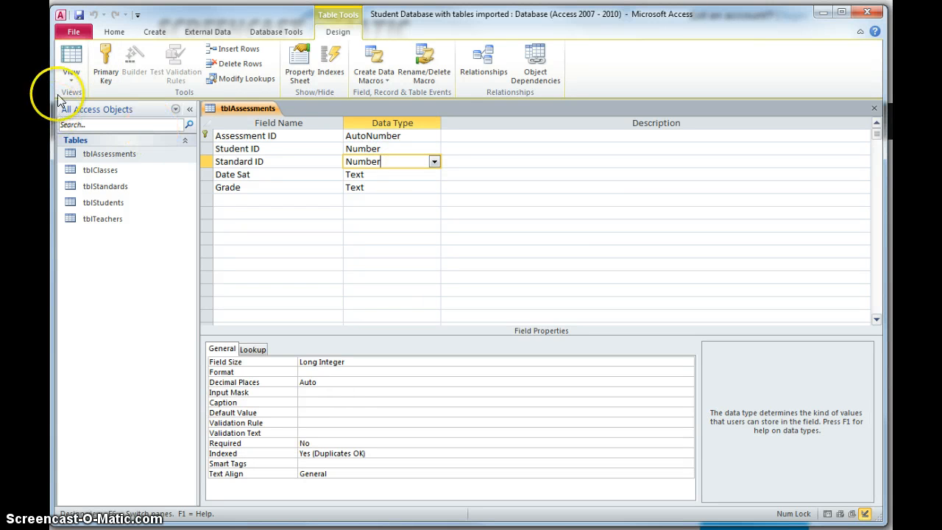
click(68, 63)
click(493, 137)
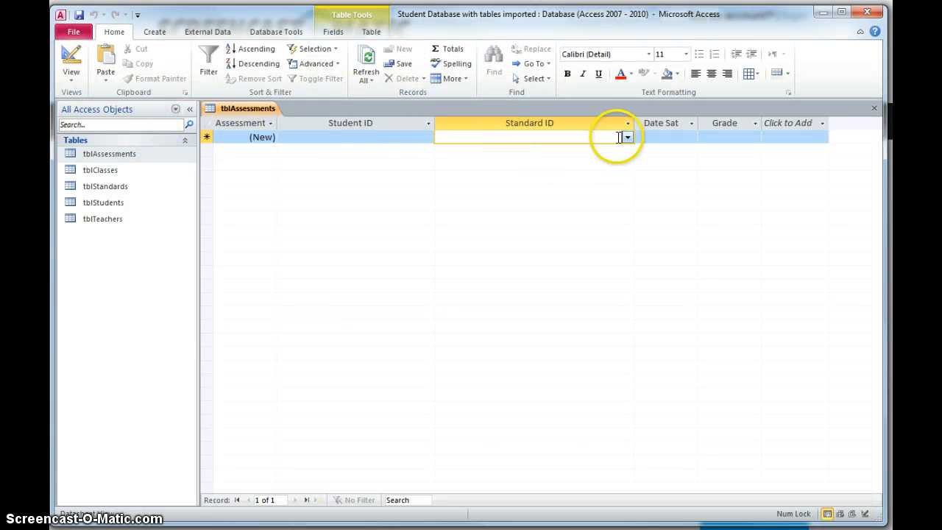
click(627, 138)
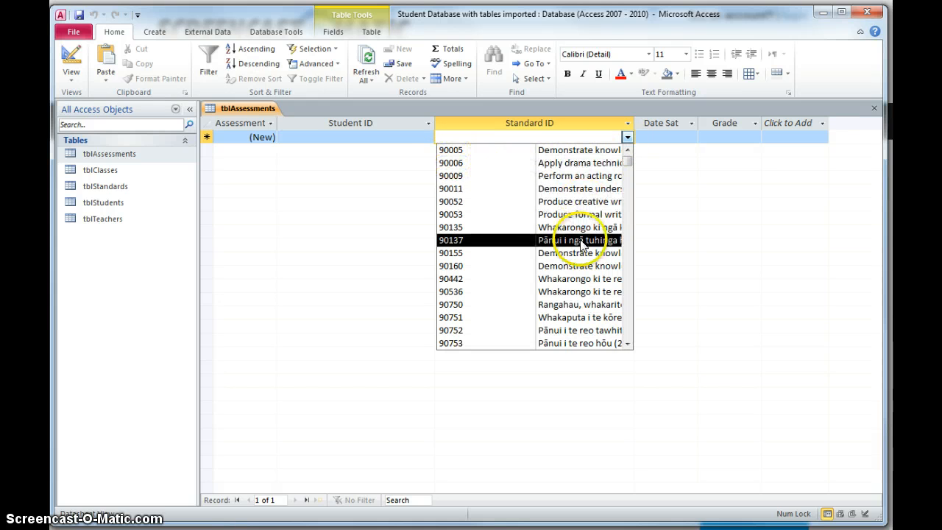
click(304, 239)
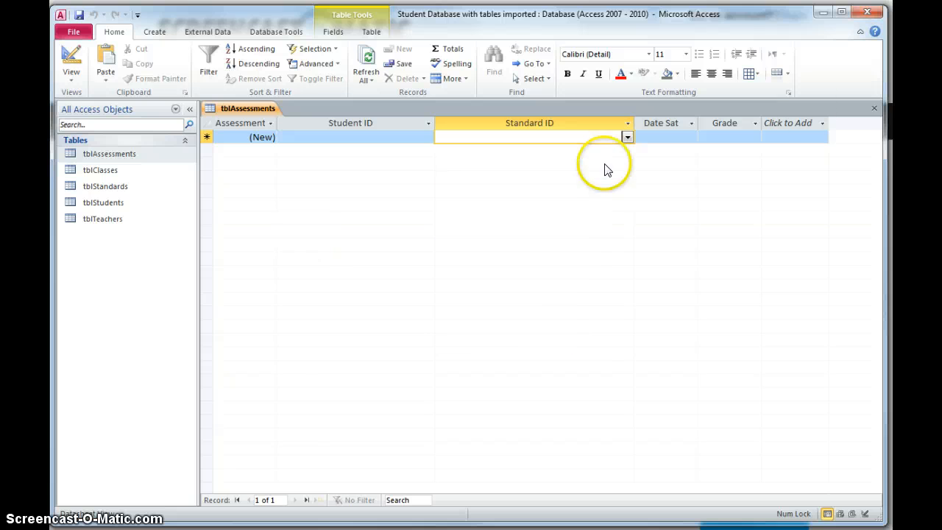
click(871, 109)
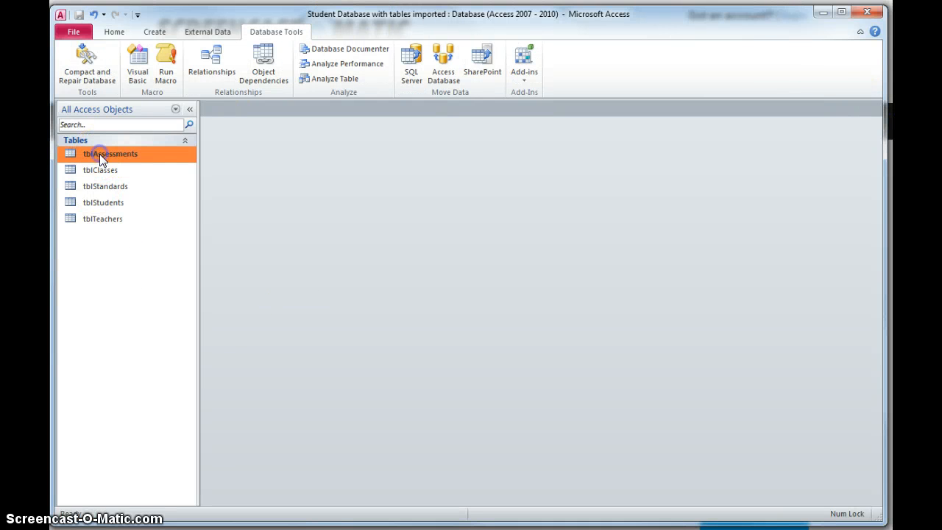
Step: Create a form based on tblAssessments and switch it to Form view
click(154, 31)
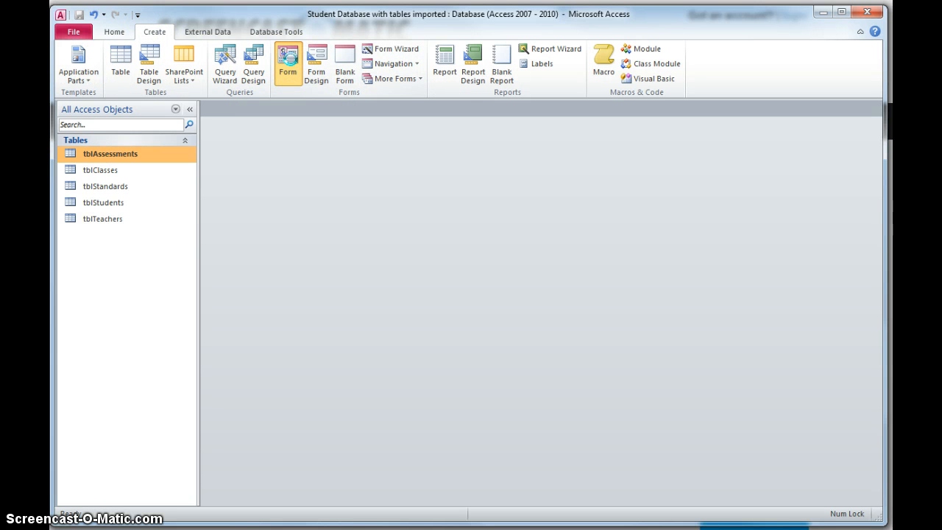
click(288, 59)
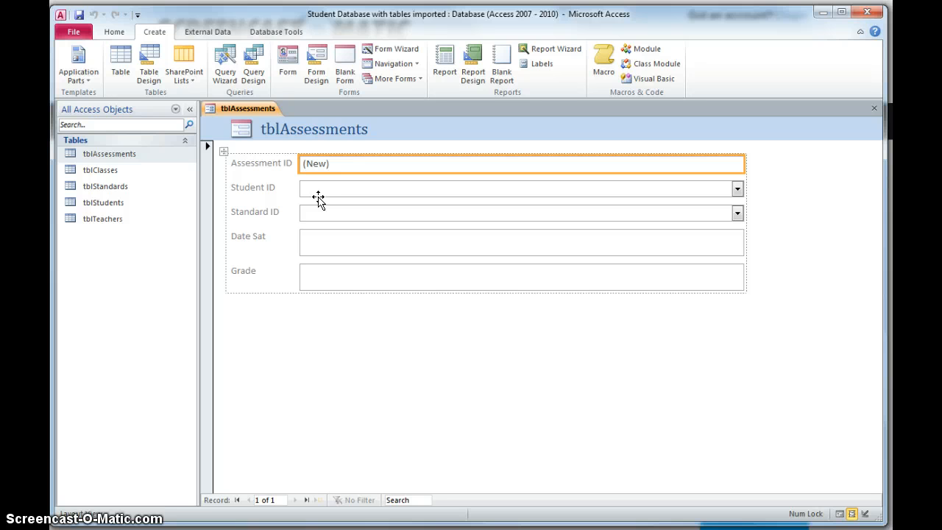
click(114, 33)
click(81, 67)
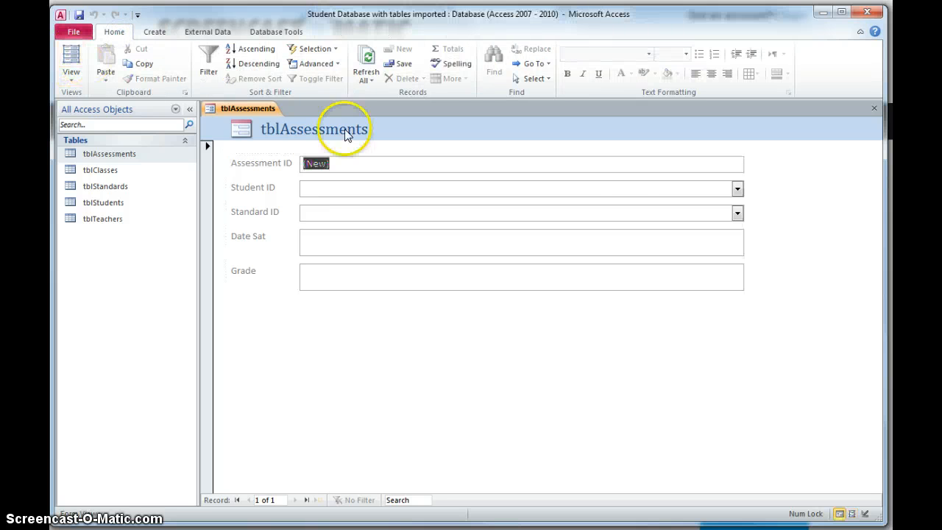
Step: Fill in the first assessment record by choosing a student, selecting standard 90989 and entering grade E
click(737, 188)
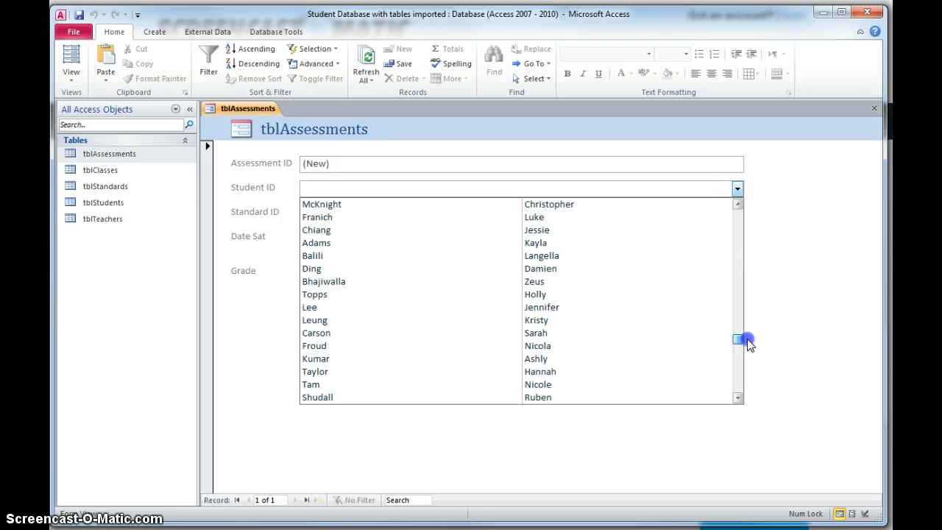
click(738, 338)
click(429, 339)
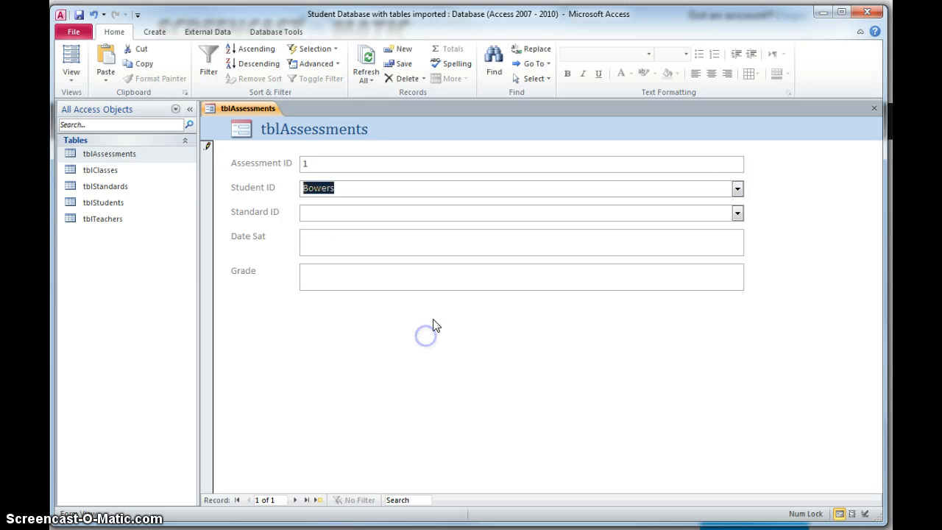
click(737, 213)
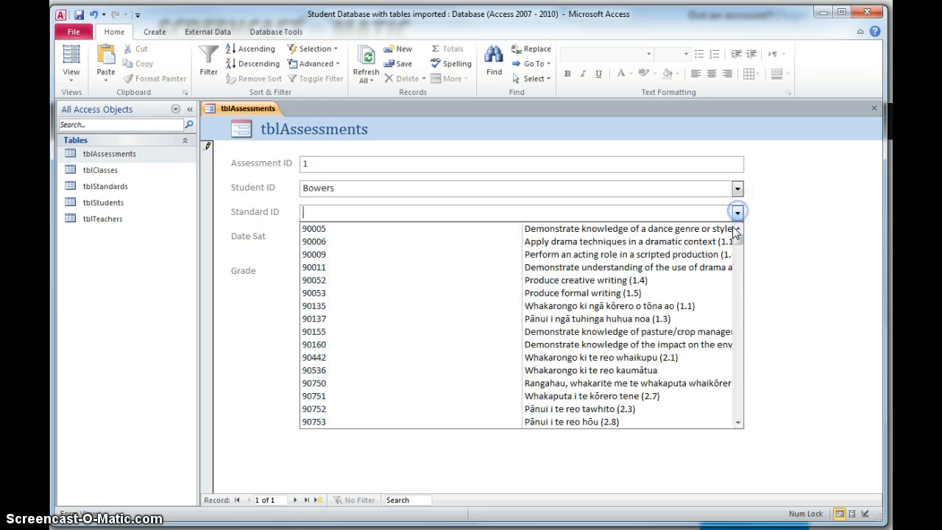
drag(747, 337, 747, 337)
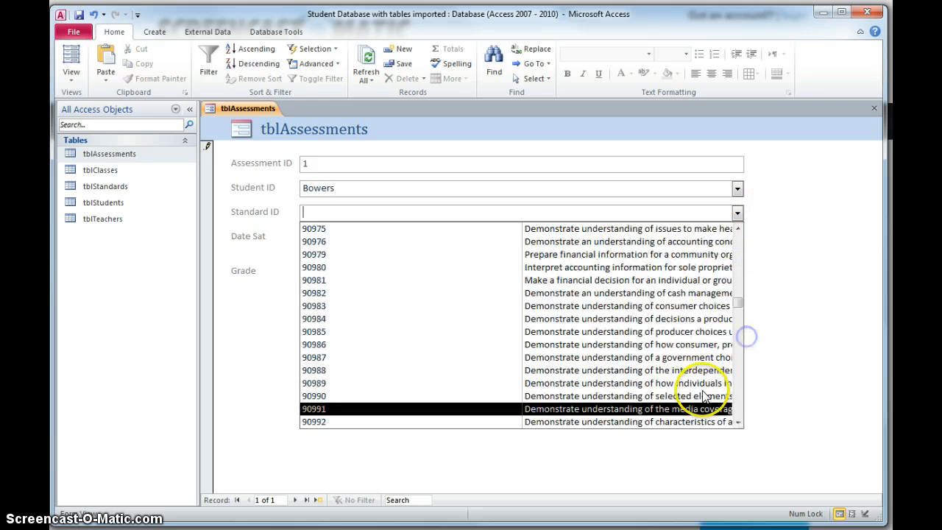
click(628, 386)
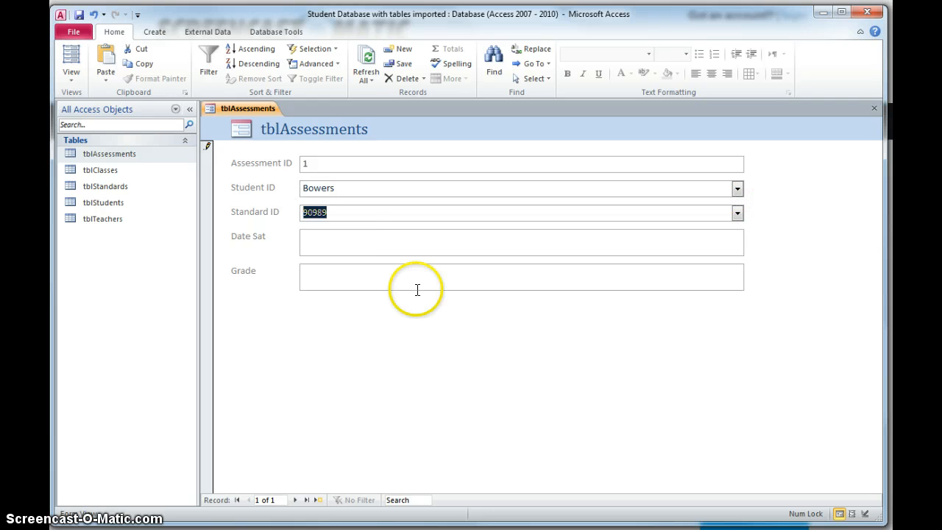
click(366, 249)
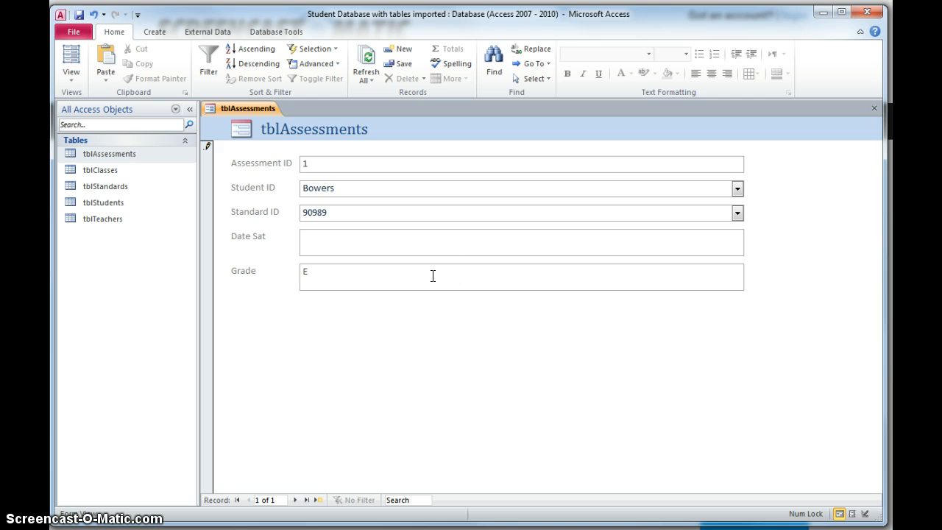
click(435, 250)
Step: Close the assessments form, saving it as frmlAssessments
click(875, 111)
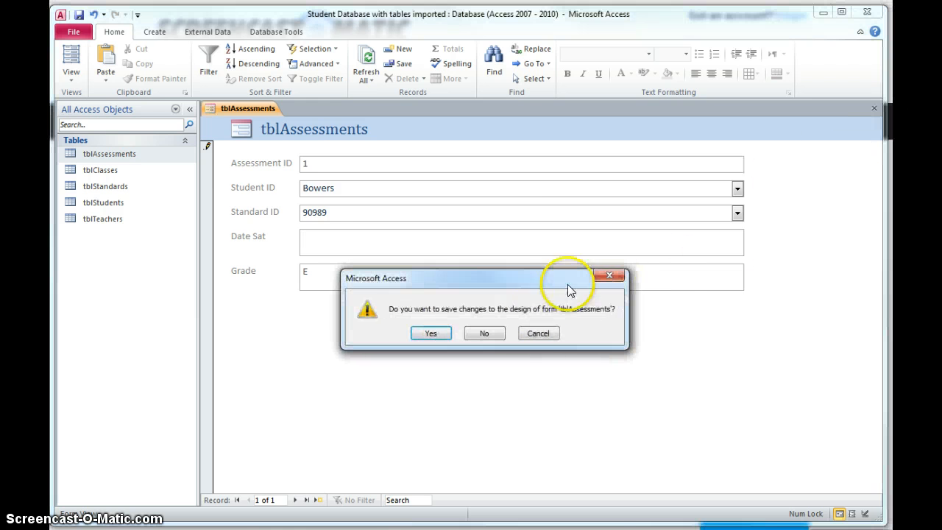
click(432, 335)
click(396, 193)
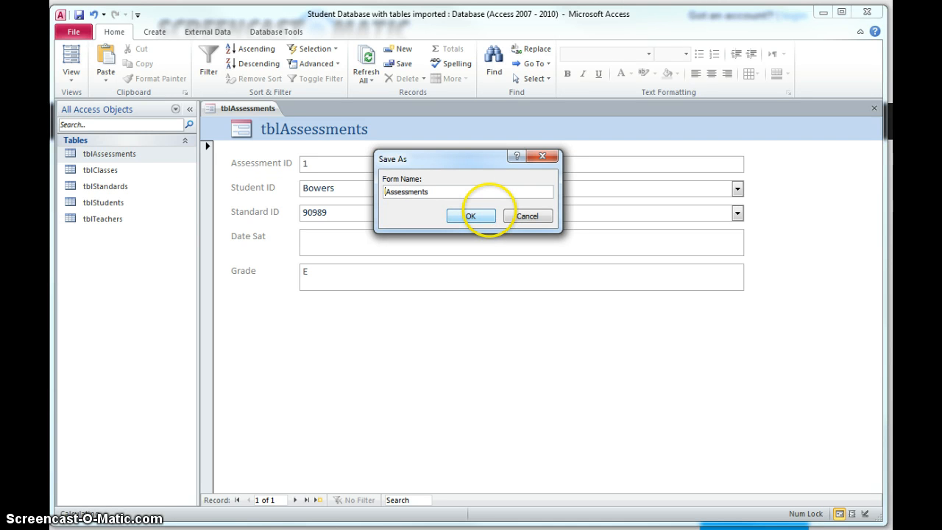
click(471, 215)
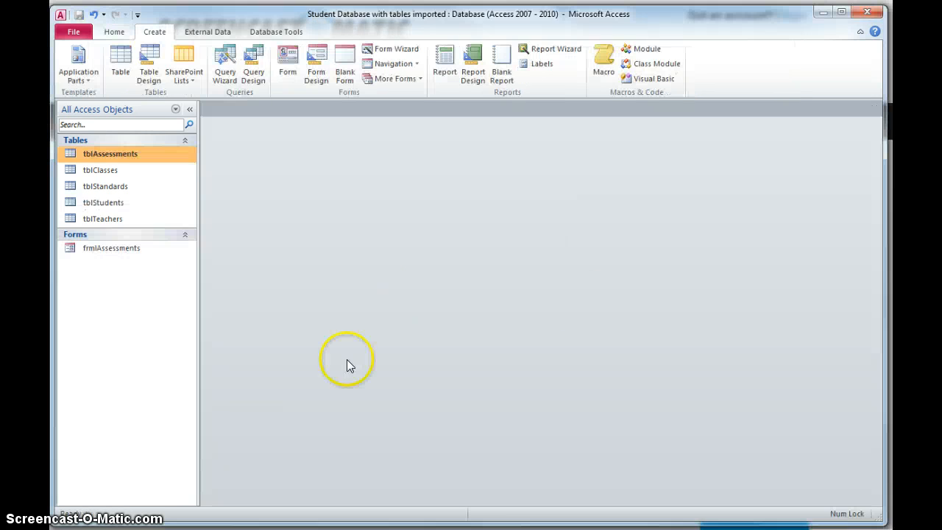
Step: Create a form based on tblStudents
click(116, 210)
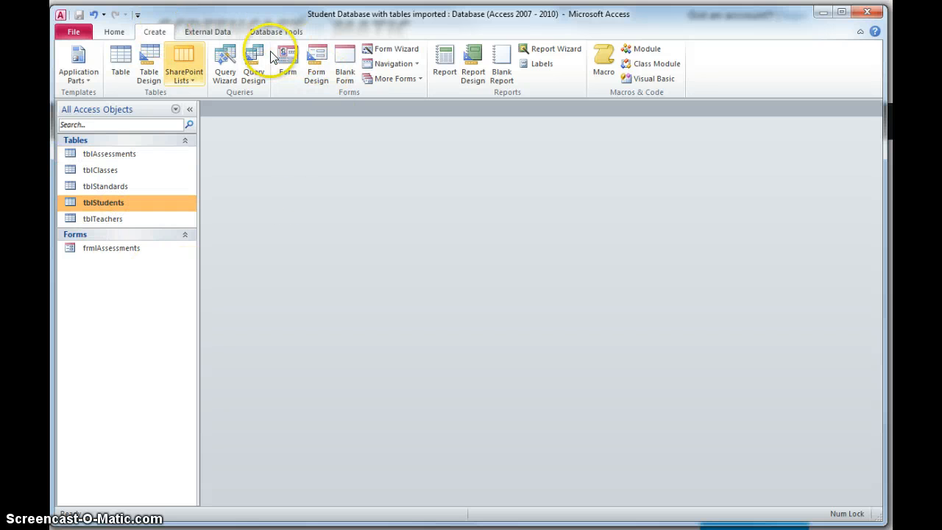
click(315, 60)
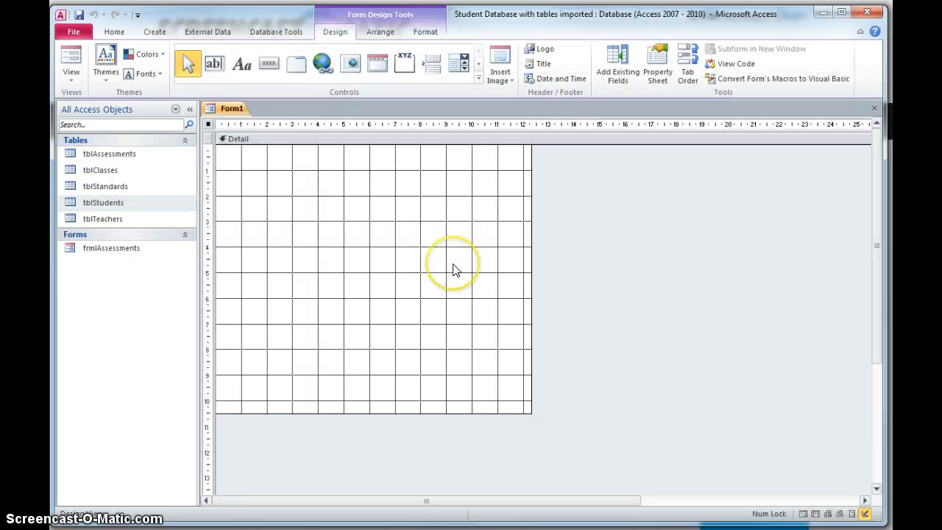
click(874, 109)
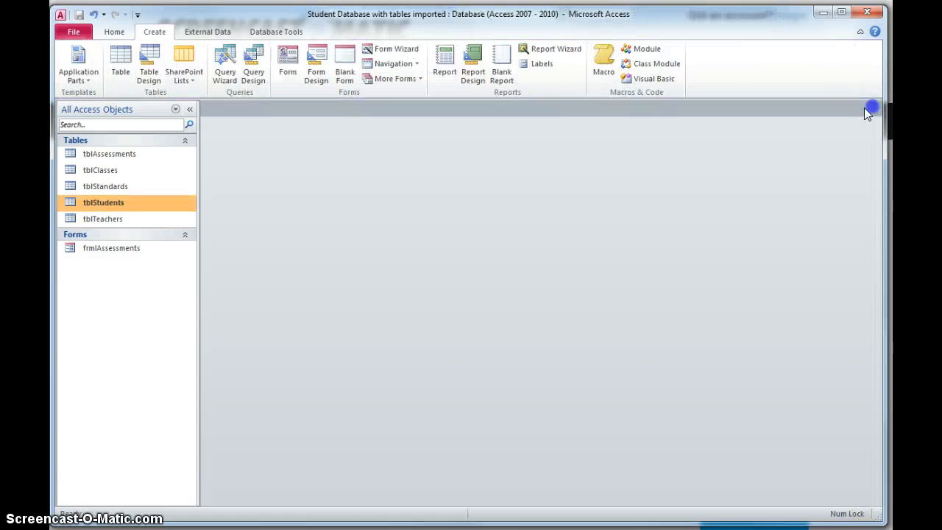
click(288, 65)
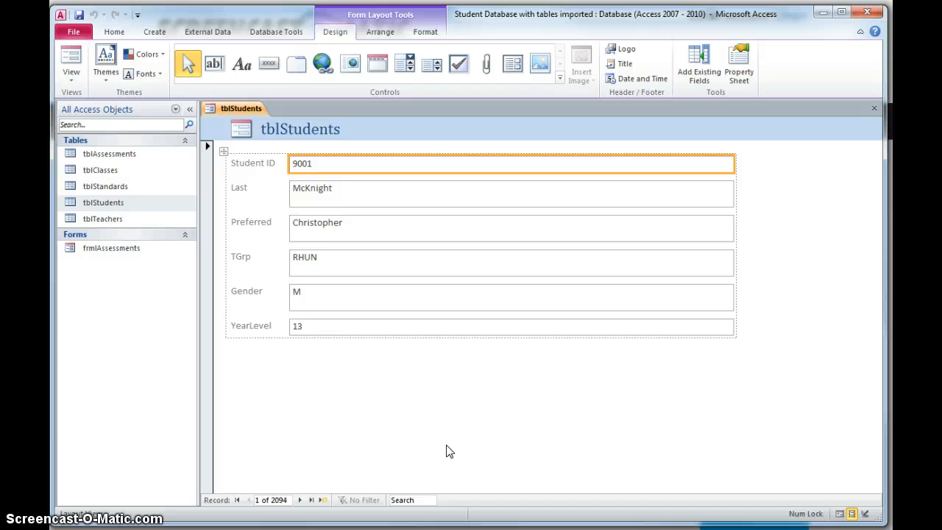
Step: Close the tblStudents form and discard it without saving
click(870, 111)
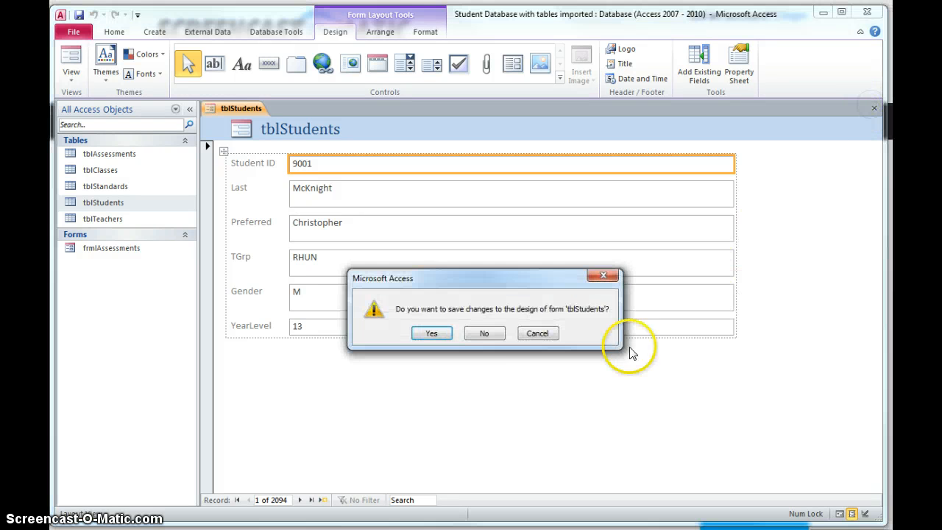
click(431, 332)
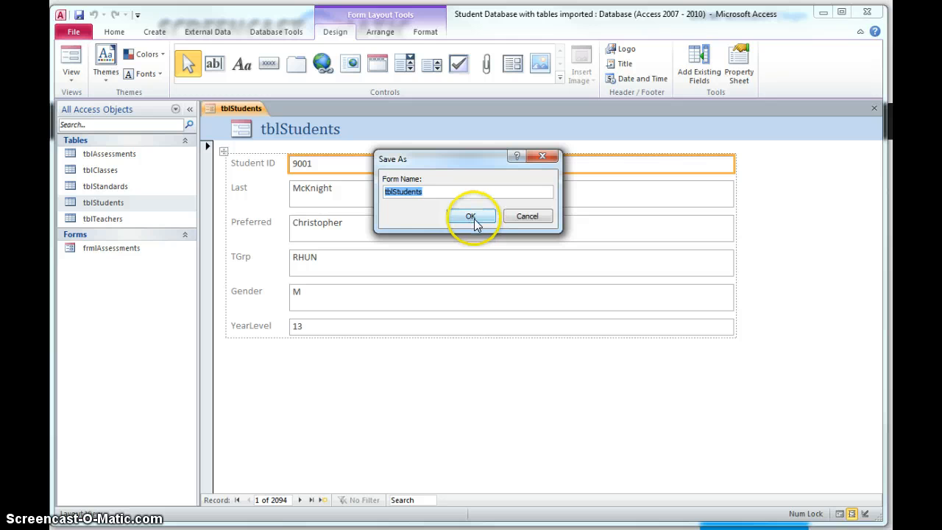
click(531, 217)
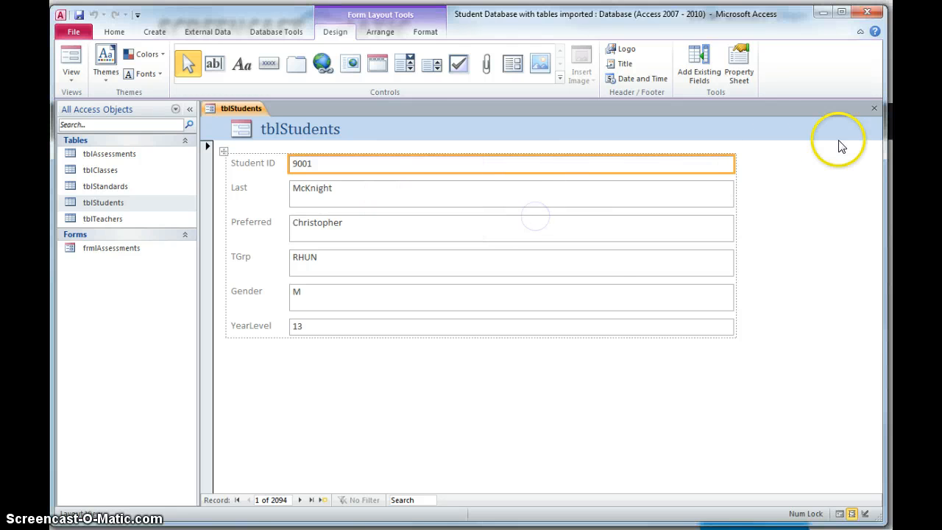
click(872, 109)
click(490, 332)
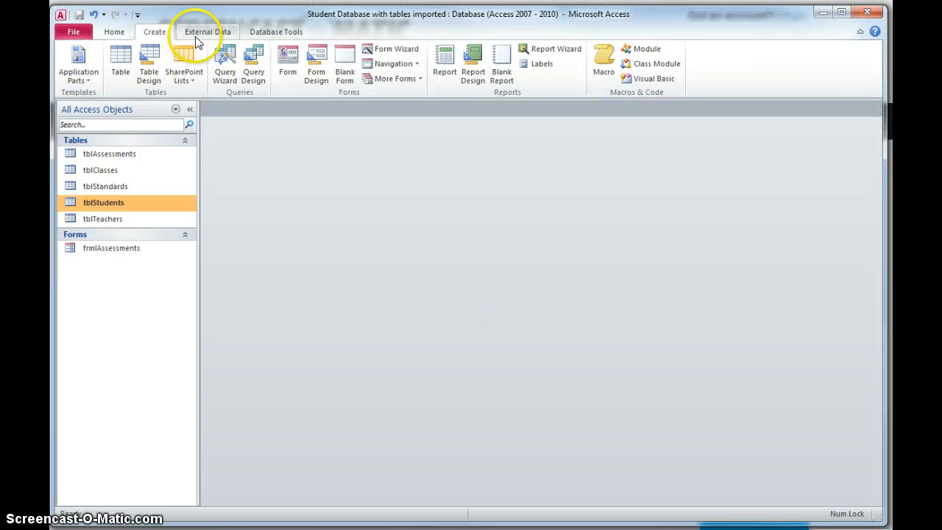
Step: Open the database relationships, nudge the tblStandards table slightly in the diagram, and close it with the layout changes saved
click(276, 32)
click(211, 65)
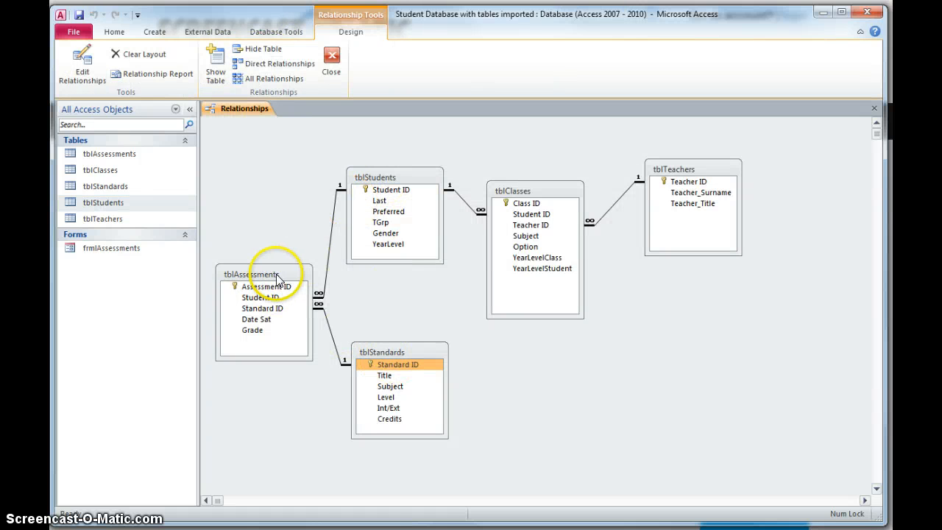
mouse_move(383, 353)
mouse_down()
mouse_move(369, 353)
mouse_move(388, 354)
mouse_up()
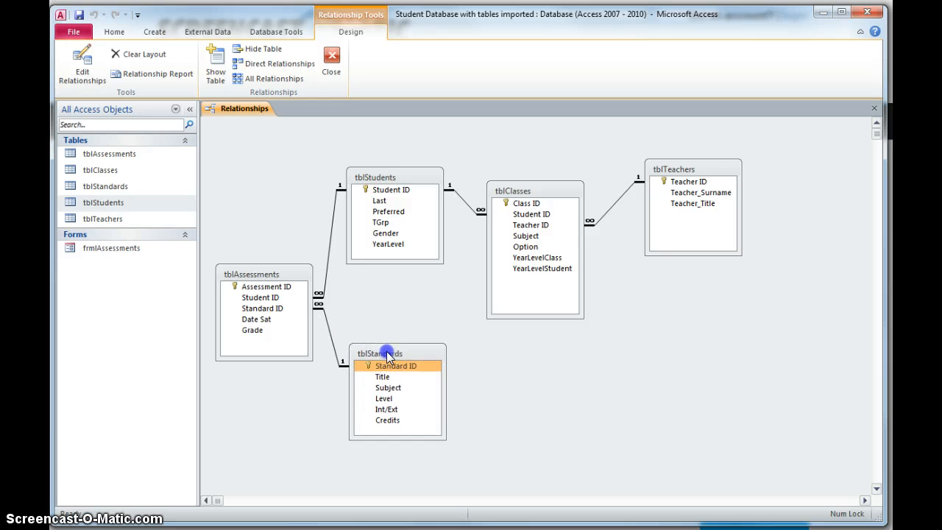
click(329, 46)
click(427, 335)
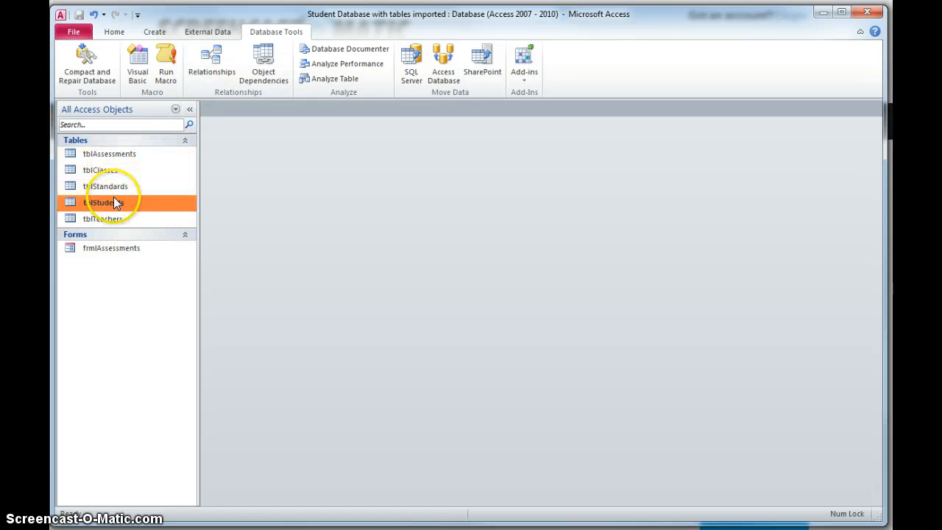
Step: Create a new form from the tblStudents table
click(151, 31)
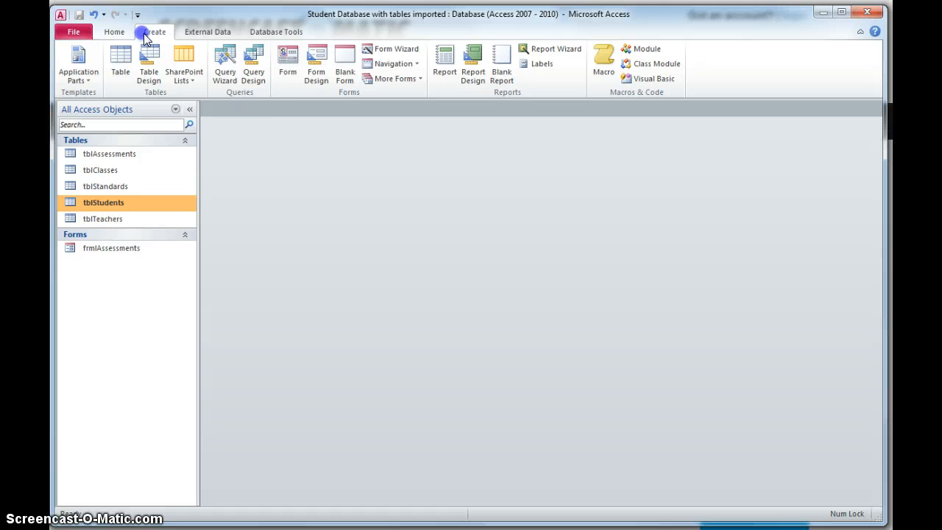
click(287, 60)
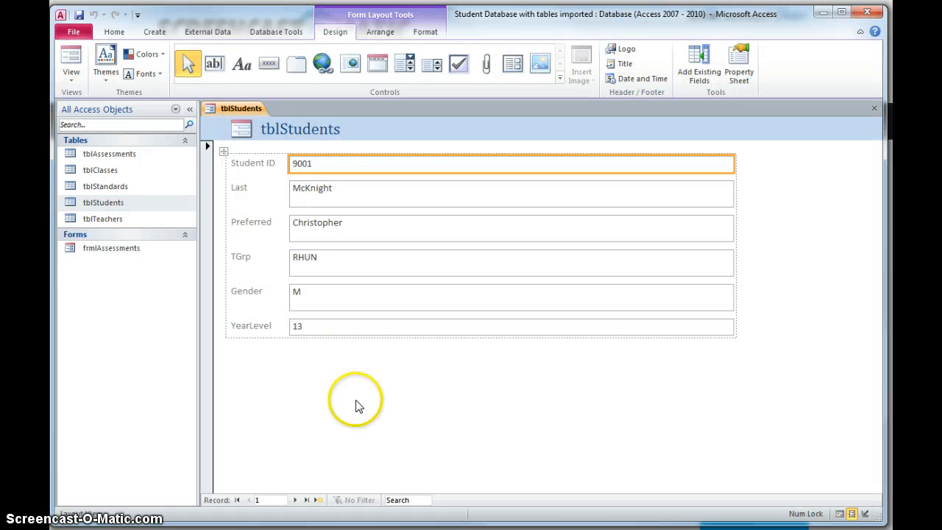